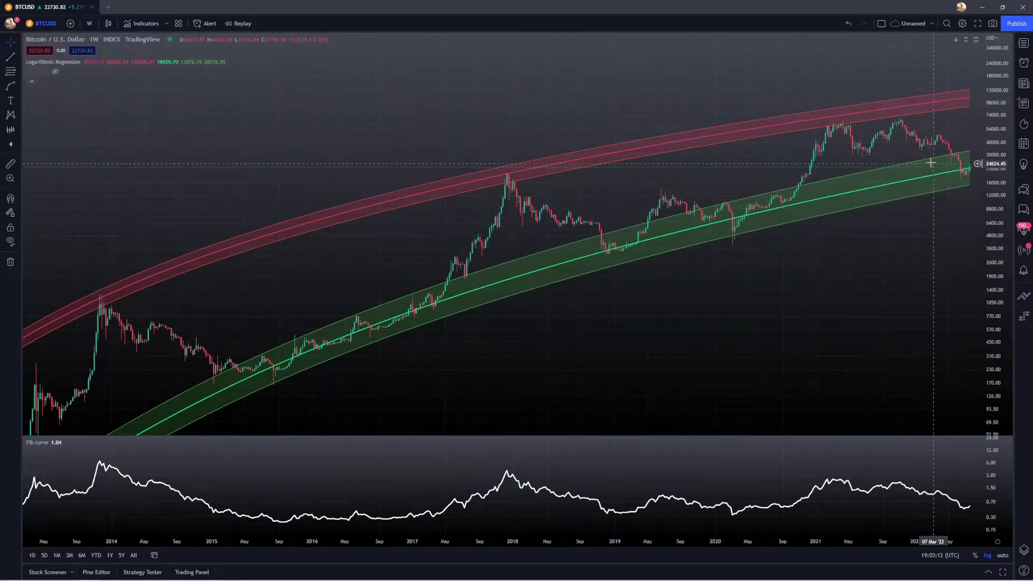
# Step: Nudge the weekly BTCUSD chart up slightly, then shift it left and down
pyautogui.moveTo(915, 158); pyautogui.dragTo(916, 154)
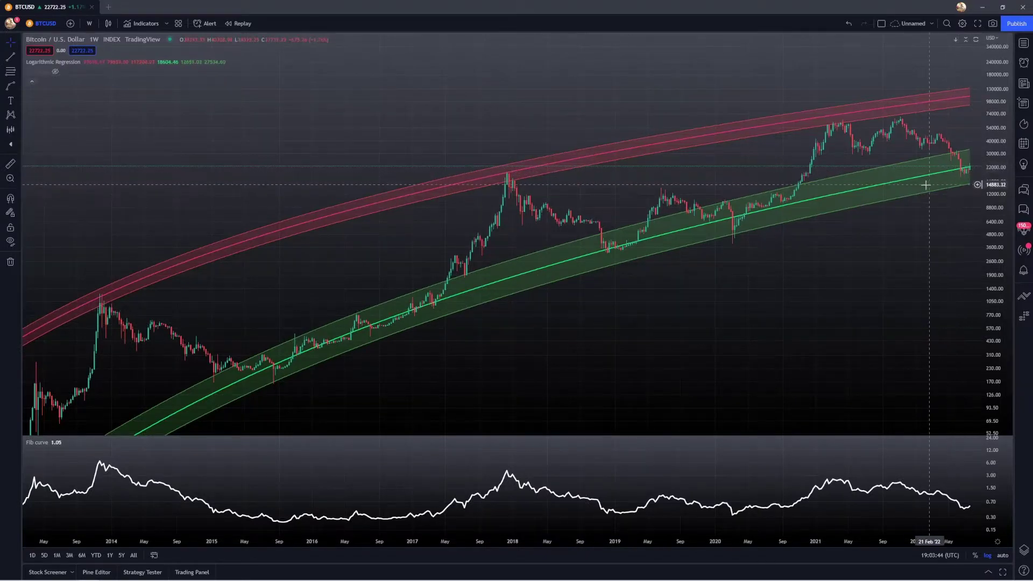
pyautogui.moveTo(721, 289); pyautogui.dragTo(708, 304)
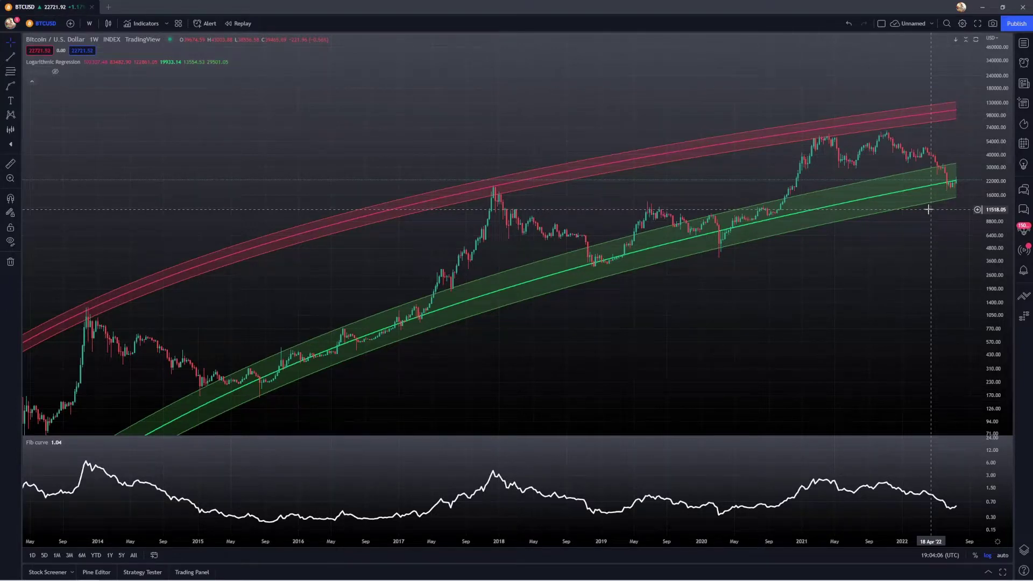
# Step: With the Brush, circle the 2015–16, 2019 and 2020 lows touching the green regression band
pyautogui.click(18, 90)
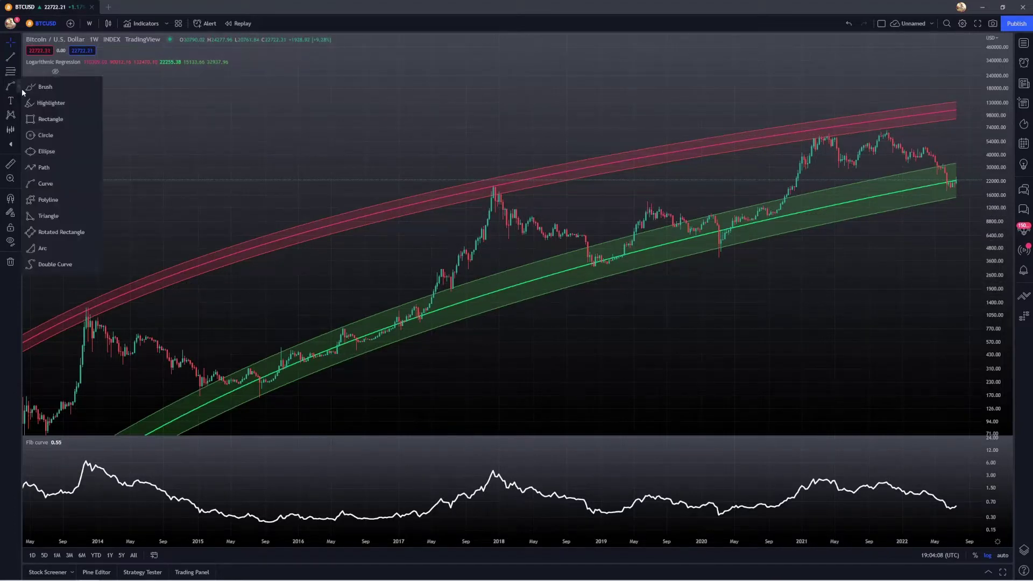
pyautogui.click(49, 89)
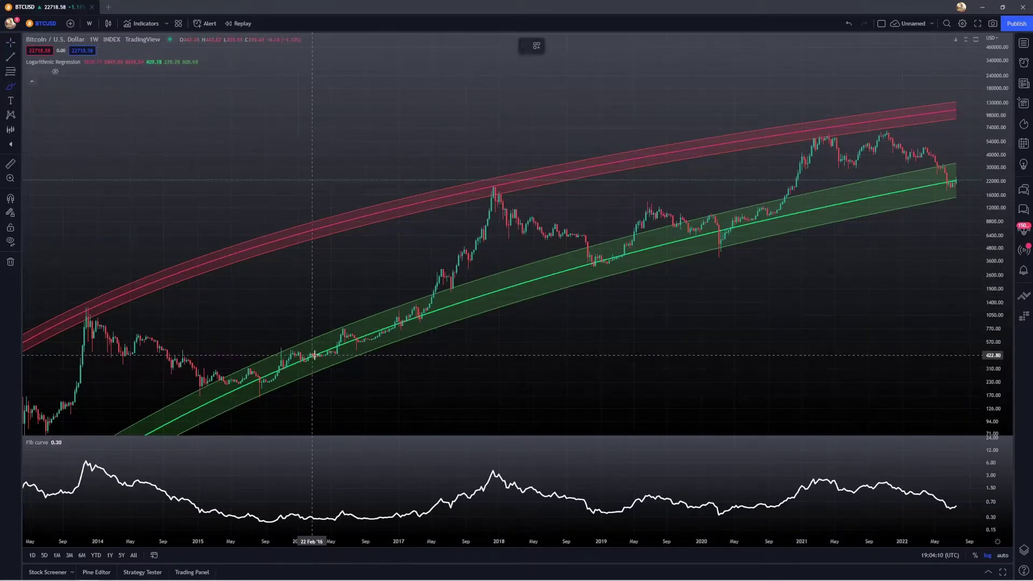
pyautogui.moveTo(349, 353)
pyautogui.mouseDown()
pyautogui.moveTo(237, 349)
pyautogui.moveTo(191, 382)
pyautogui.moveTo(208, 395)
pyautogui.moveTo(286, 395)
pyautogui.moveTo(346, 362)
pyautogui.moveTo(331, 349)
pyautogui.mouseUp()
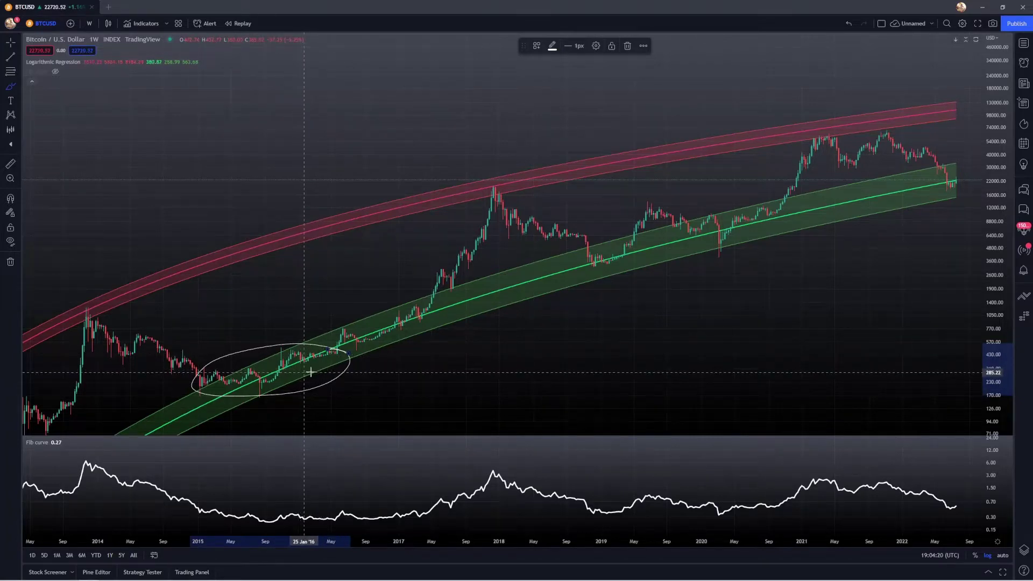
pyautogui.click(566, 263)
pyautogui.click(641, 247)
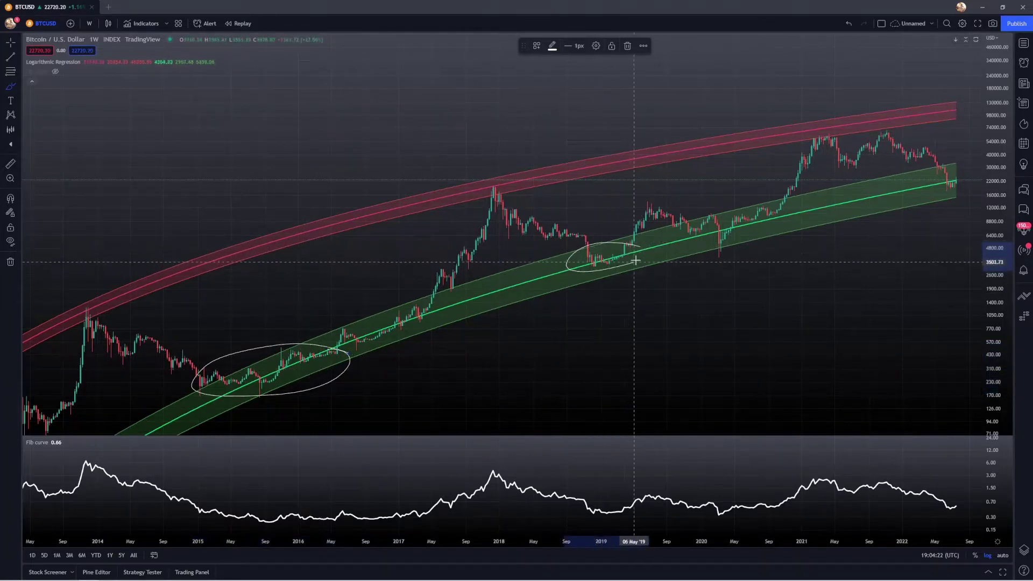
pyautogui.click(689, 245)
pyautogui.click(789, 217)
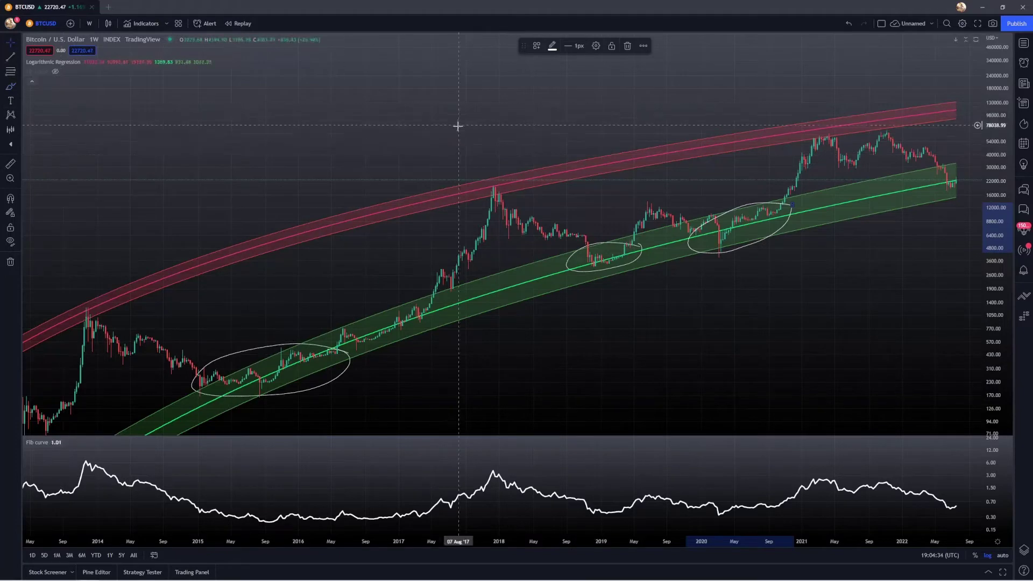
# Step: Circle the latest mid-2022 candles touching the green band with the Brush
pyautogui.moveTo(459, 123); pyautogui.dragTo(312, 185)
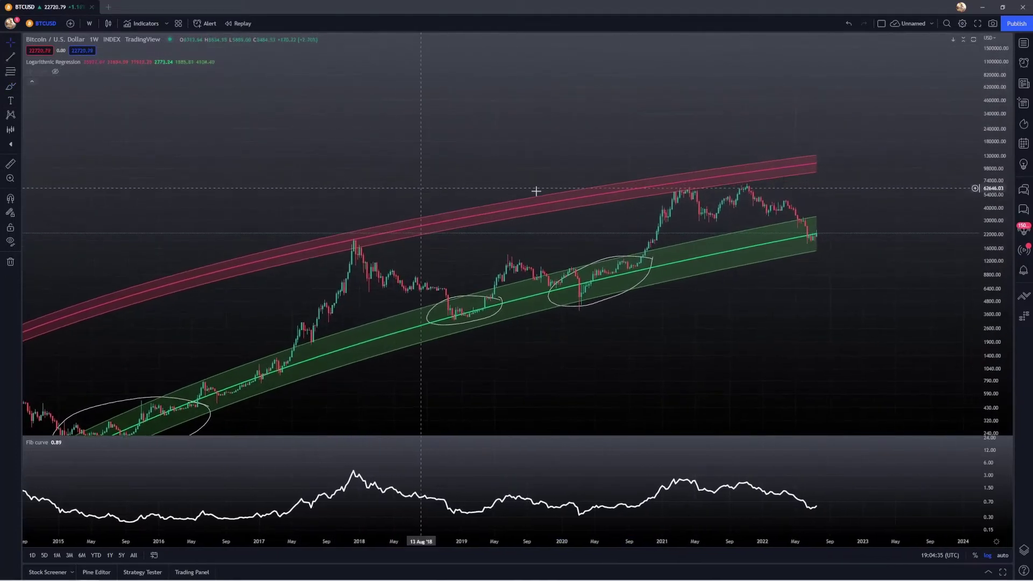
pyautogui.click(10, 86)
pyautogui.moveTo(823, 225)
pyautogui.mouseDown()
pyautogui.moveTo(806, 225)
pyautogui.moveTo(810, 242)
pyautogui.moveTo(817, 228)
pyautogui.mouseUp()
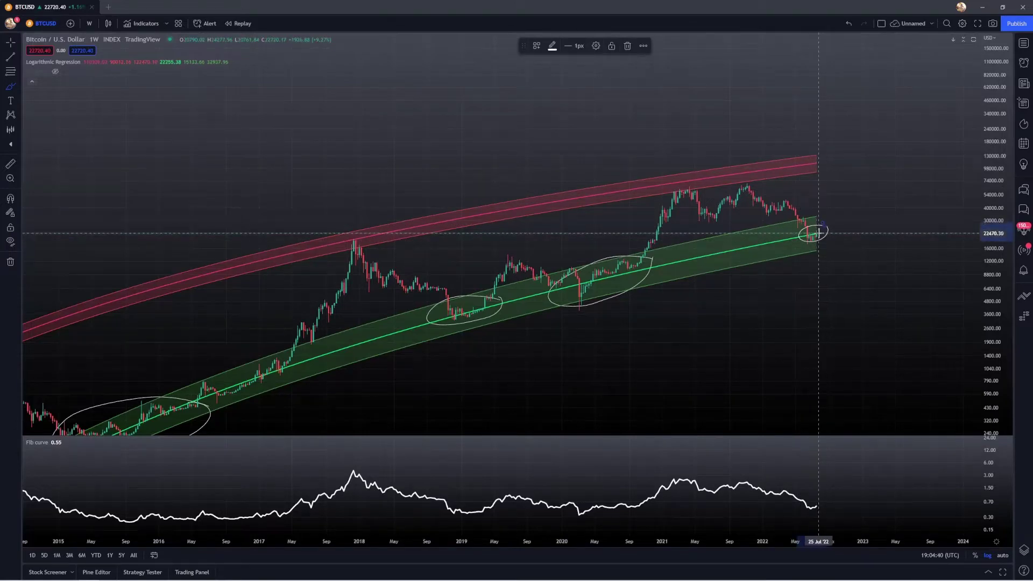
# Step: Return to the cursor tool and recenter the candles and bands on the chart
pyautogui.click(10, 42)
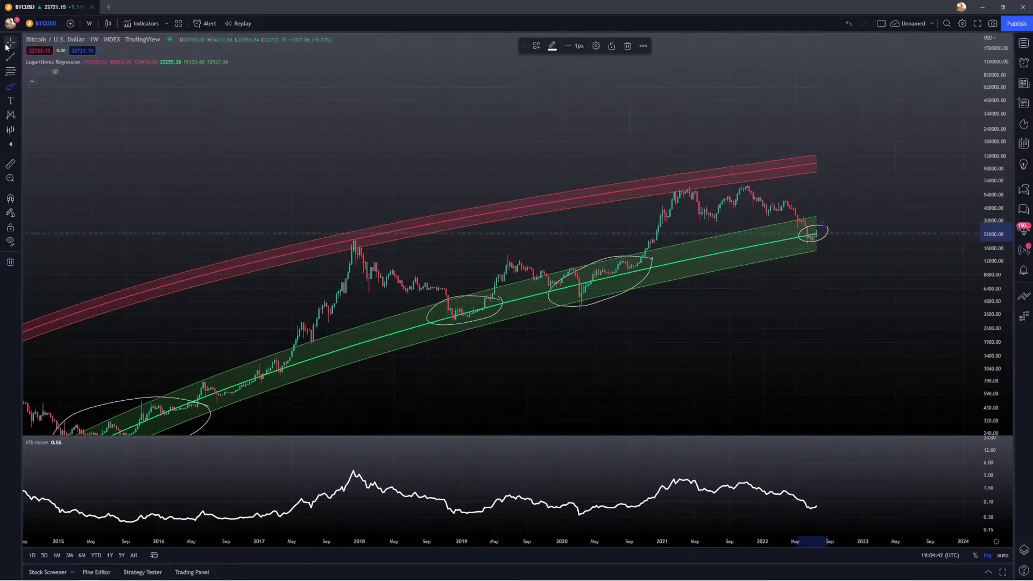
pyautogui.moveTo(188, 175); pyautogui.dragTo(213, 85)
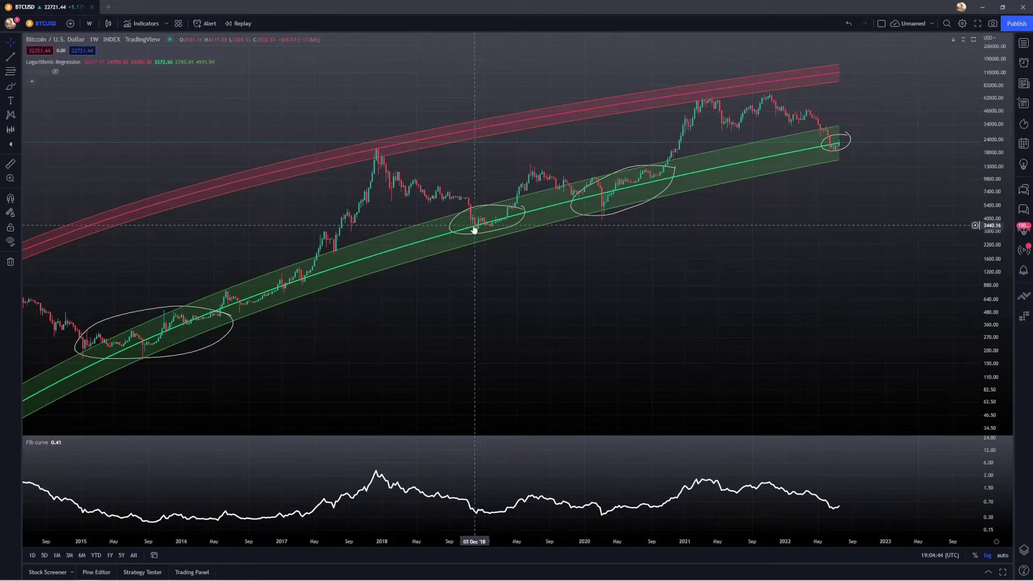
pyautogui.moveTo(465, 291); pyautogui.dragTo(477, 303)
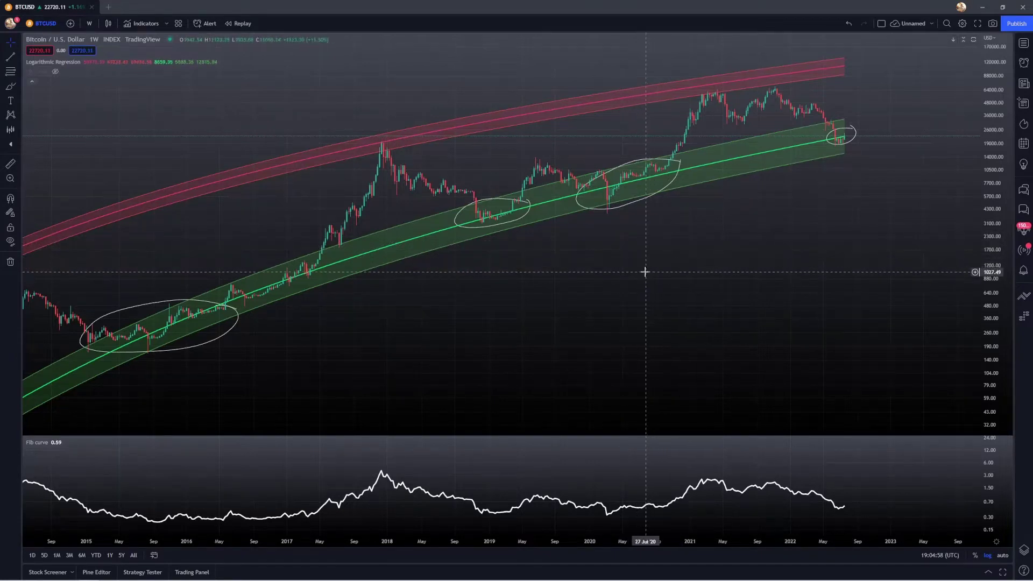
pyautogui.moveTo(643, 272); pyautogui.dragTo(667, 274)
pyautogui.moveTo(802, 232); pyautogui.dragTo(773, 272)
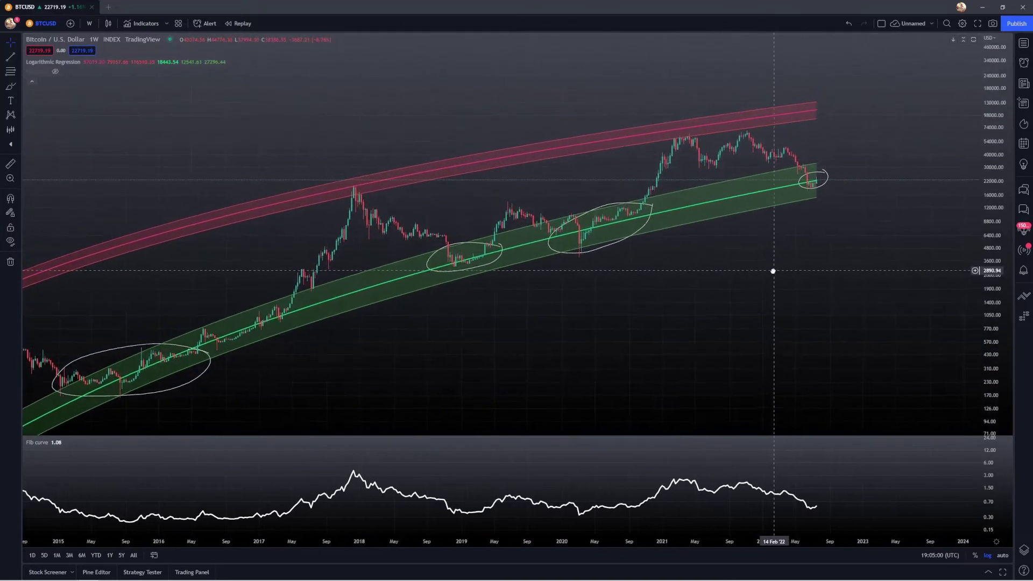
pyautogui.click(11, 86)
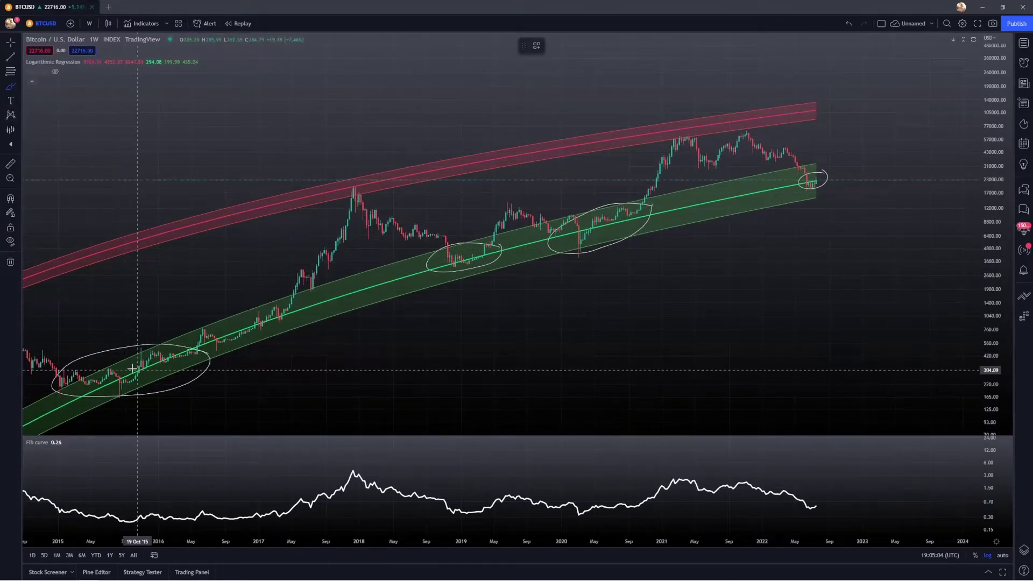
pyautogui.moveTo(822, 175); pyautogui.dragTo(886, 161)
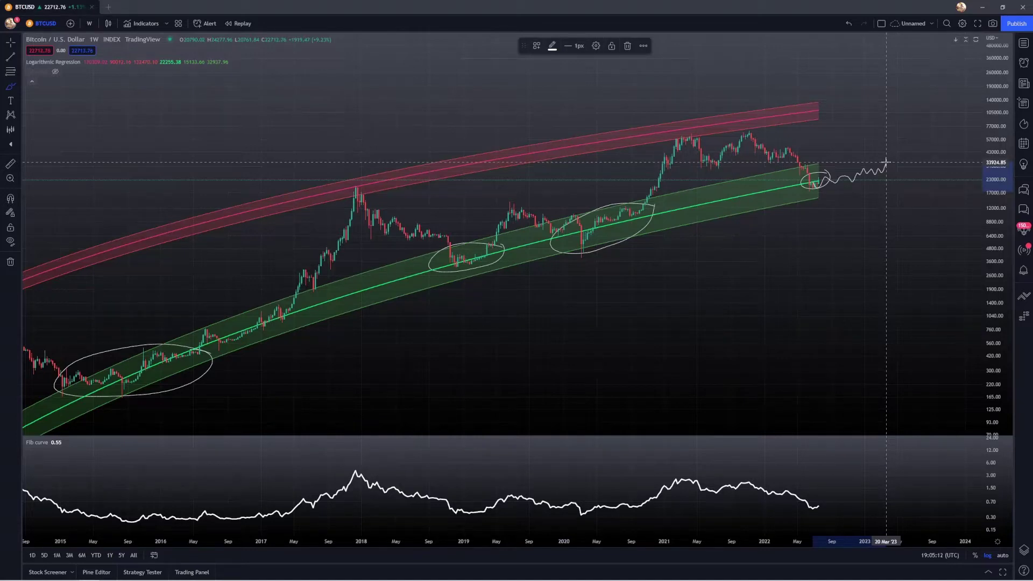
pyautogui.moveTo(886, 161)
pyautogui.mouseDown()
pyautogui.moveTo(912, 144)
pyautogui.moveTo(925, 106)
pyautogui.mouseUp()
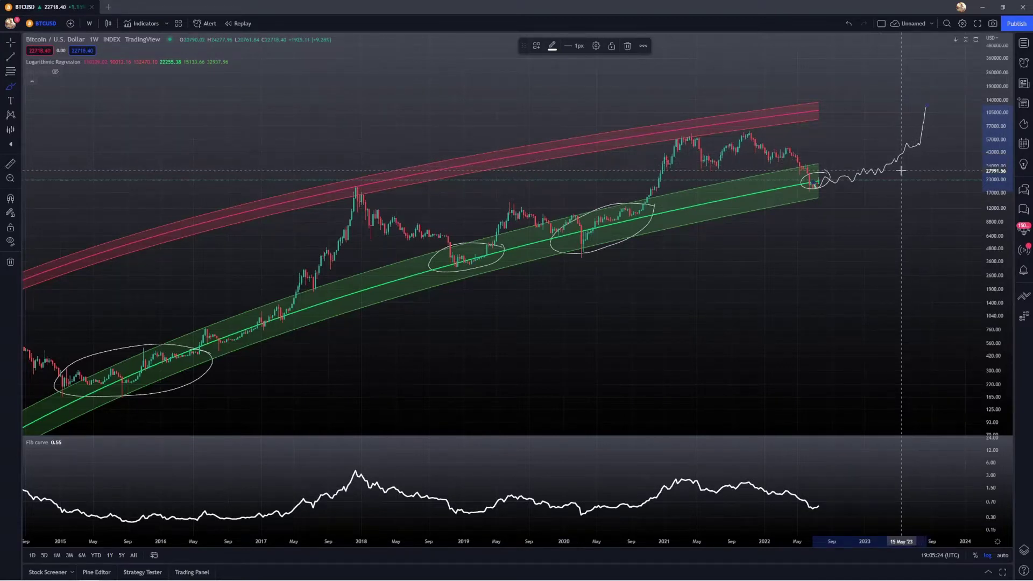
pyautogui.hotkey('ctrl', 'z')
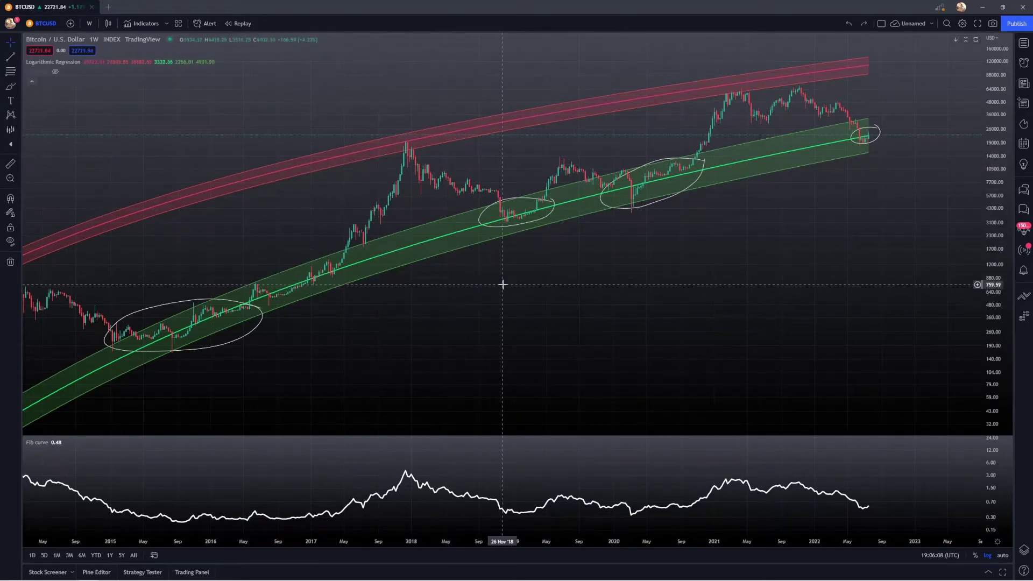
# Step: Remove all drawings from the chart and zoom out
pyautogui.rightClick(534, 277)
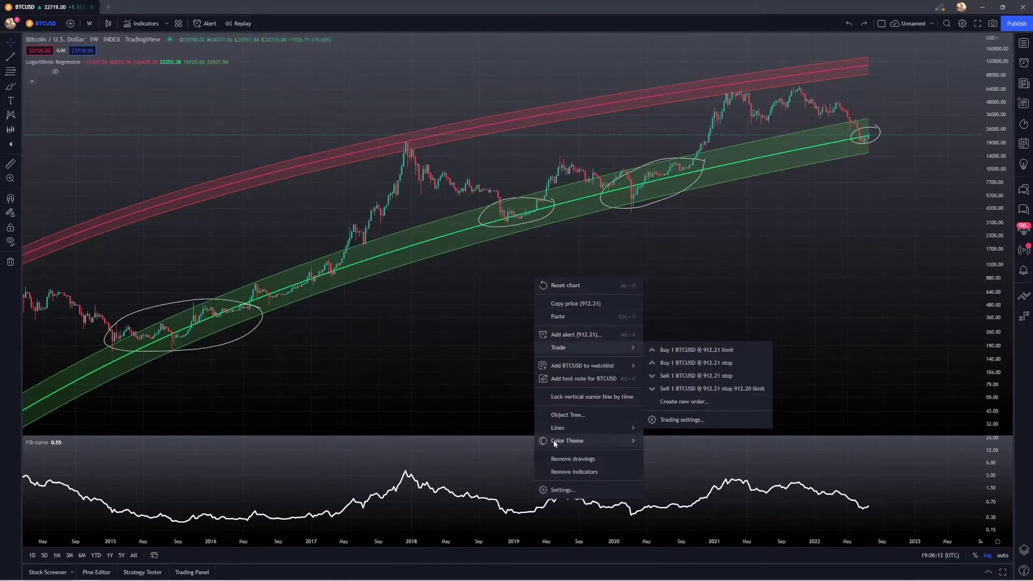
pyautogui.click(571, 461)
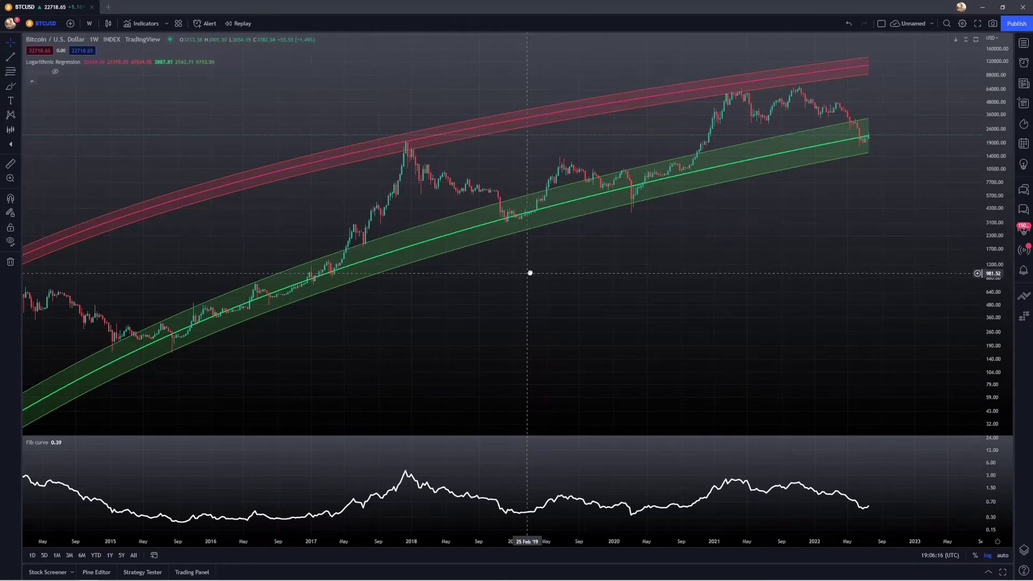
pyautogui.scroll(-3, 672, 237)
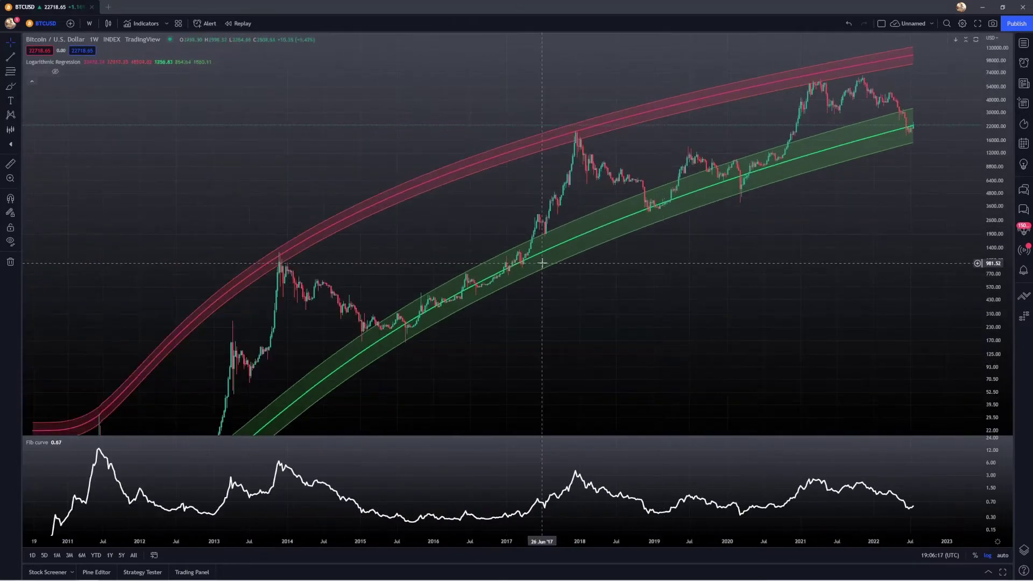
# Step: Hide the Logarithmic Regression bands, show the Fib curve rainbow bands, and compress the price scale to fit the full history
pyautogui.click(55, 71)
pyautogui.click(56, 72)
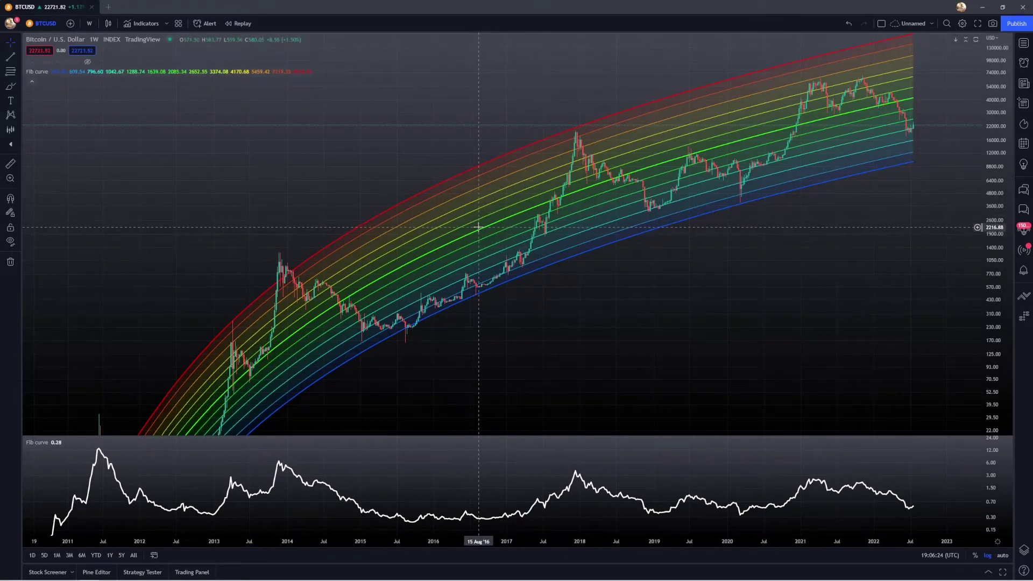
pyautogui.moveTo(669, 276); pyautogui.dragTo(671, 288)
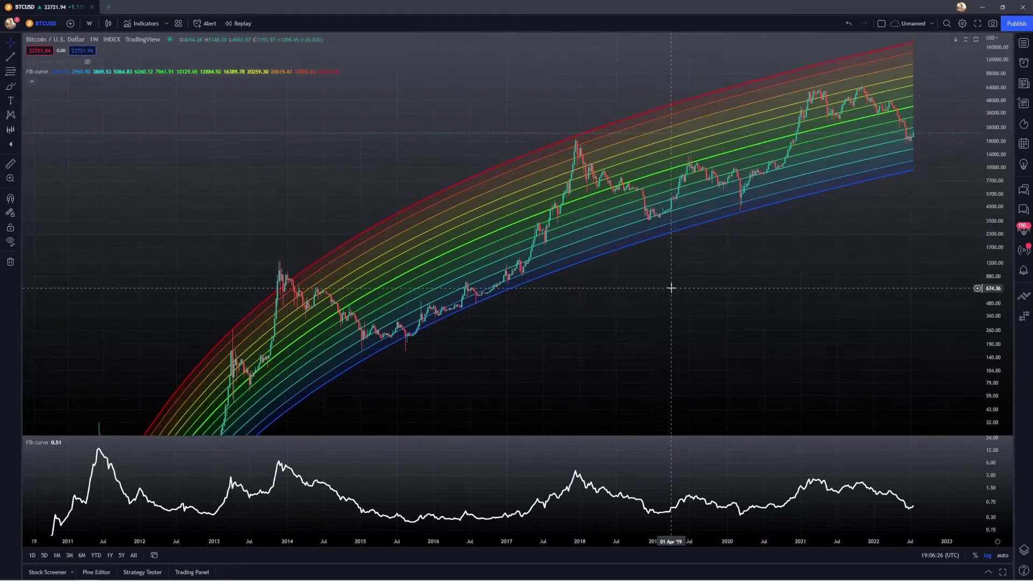
pyautogui.moveTo(1012, 153); pyautogui.dragTo(1013, 199)
pyautogui.moveTo(858, 266); pyautogui.dragTo(872, 219)
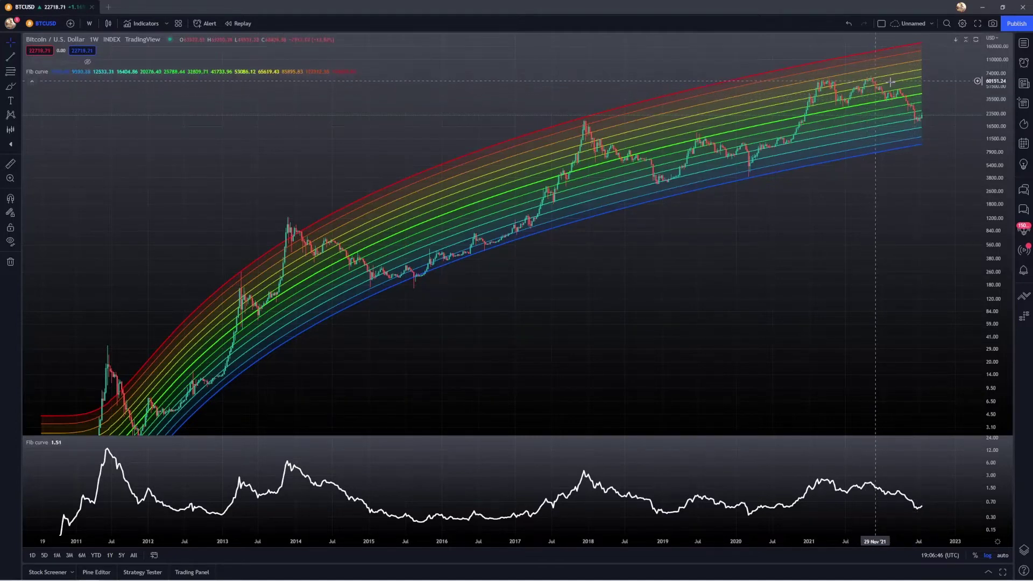
# Step: In the maximised oscillator pane, draw a Rotated Rectangle channel across the peaks from 2011 to late 2022
pyautogui.doubleClick(662, 450)
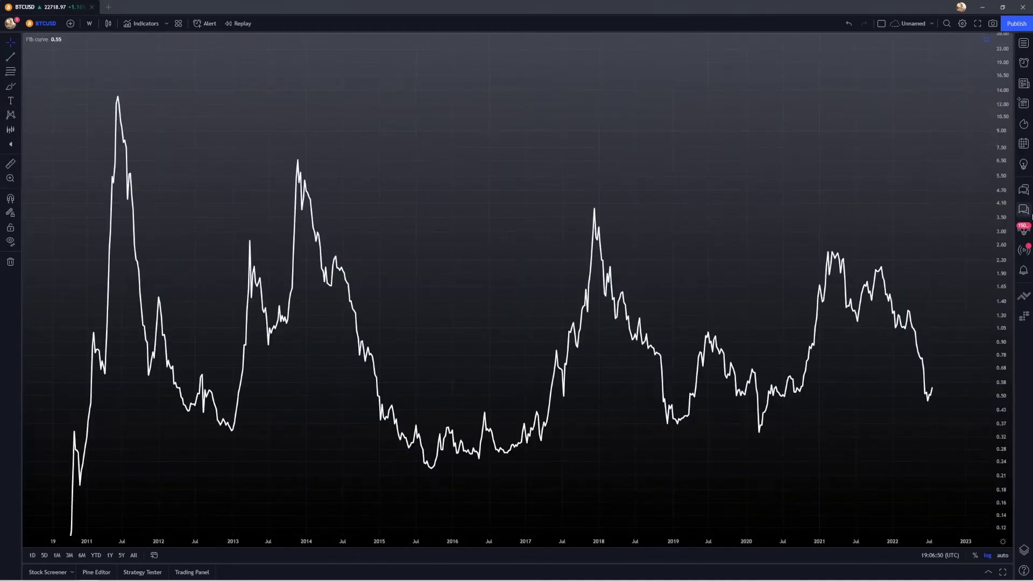
pyautogui.moveTo(1003, 204); pyautogui.dragTo(955, 342)
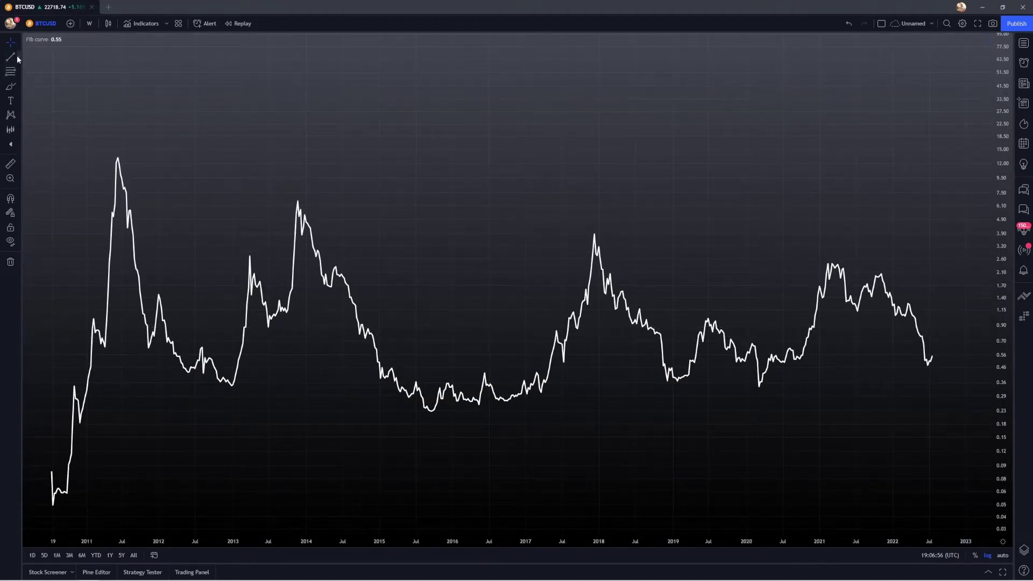
pyautogui.moveTo(17, 86)
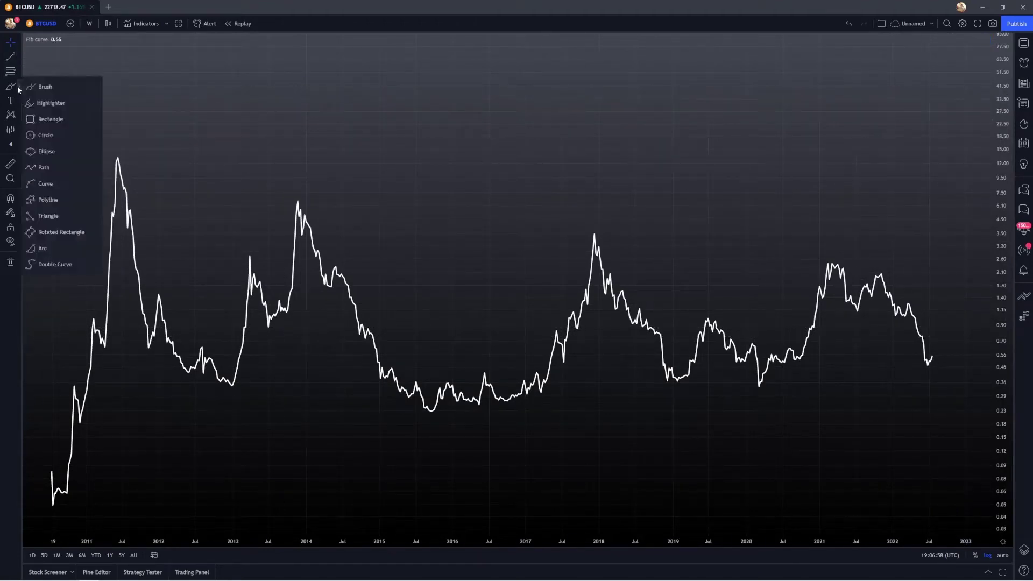
pyautogui.click(60, 232)
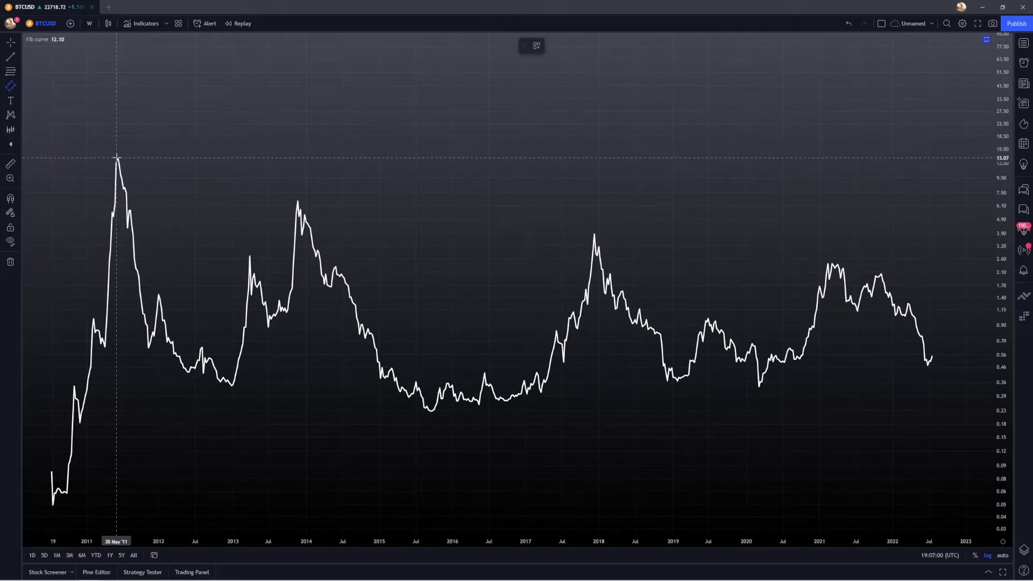
pyautogui.click(116, 158)
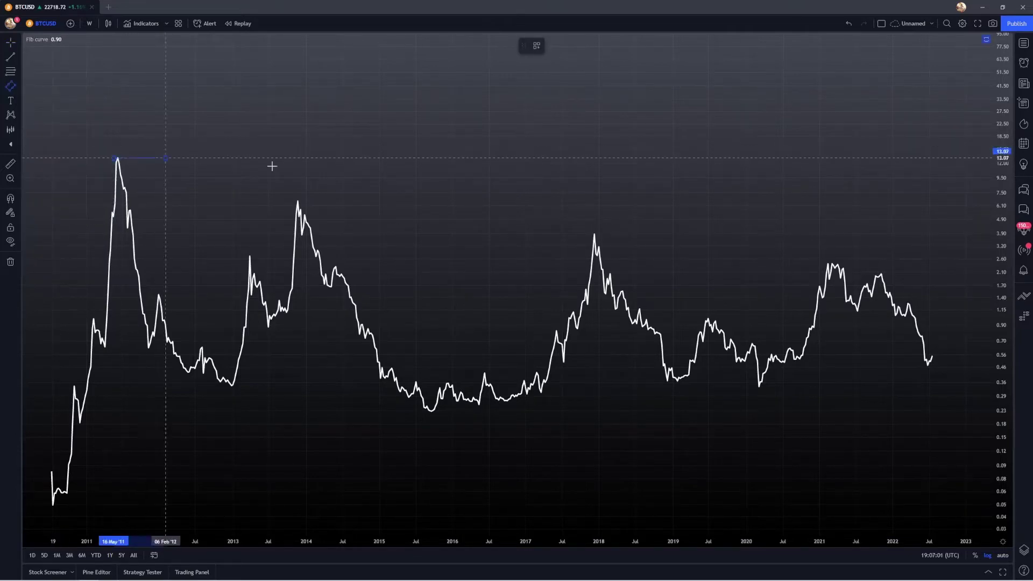
pyautogui.click(964, 284)
pyautogui.click(962, 291)
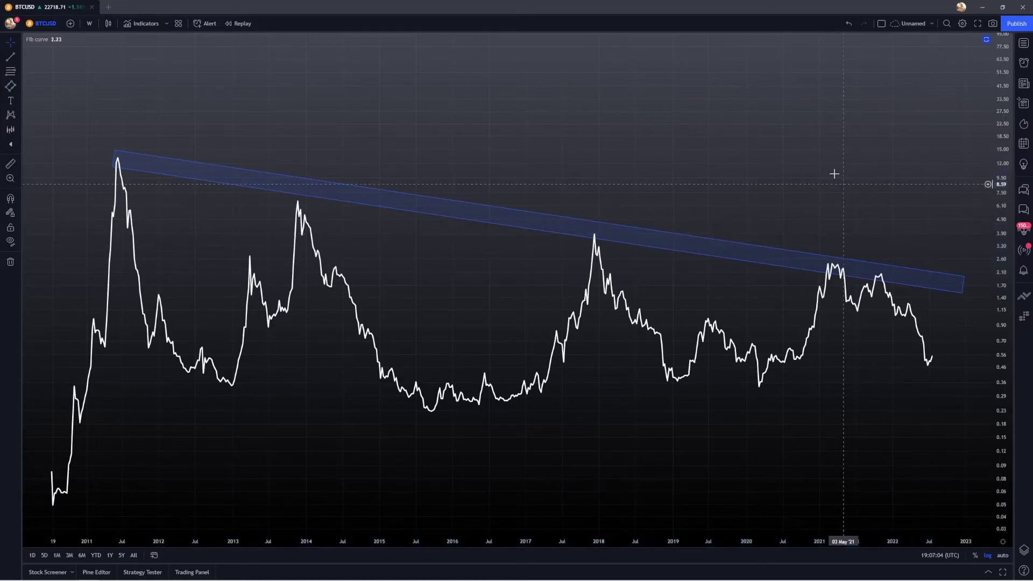
pyautogui.doubleClick(639, 138)
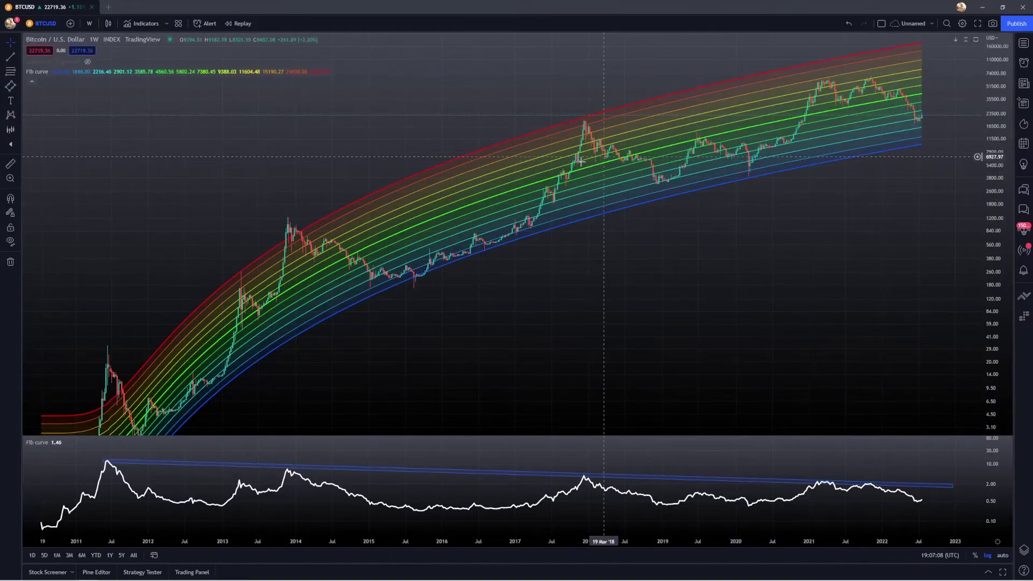
pyautogui.click(11, 163)
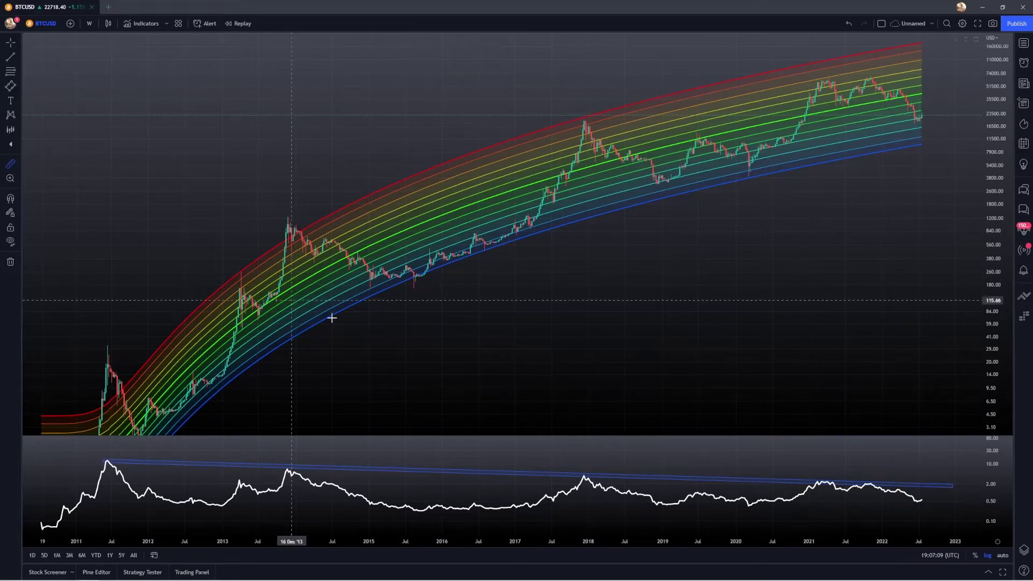
pyautogui.click(289, 290)
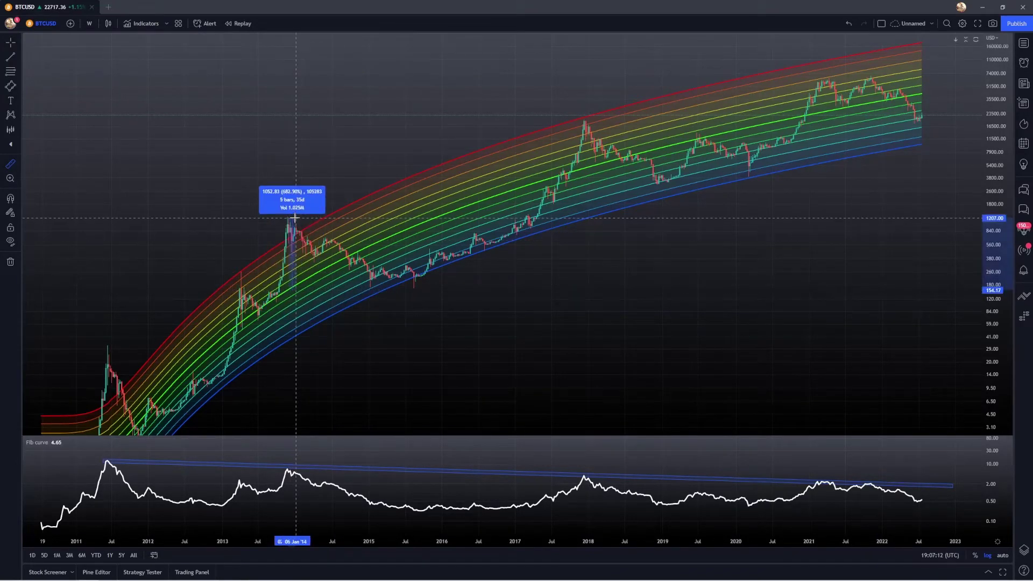
pyautogui.click(295, 210)
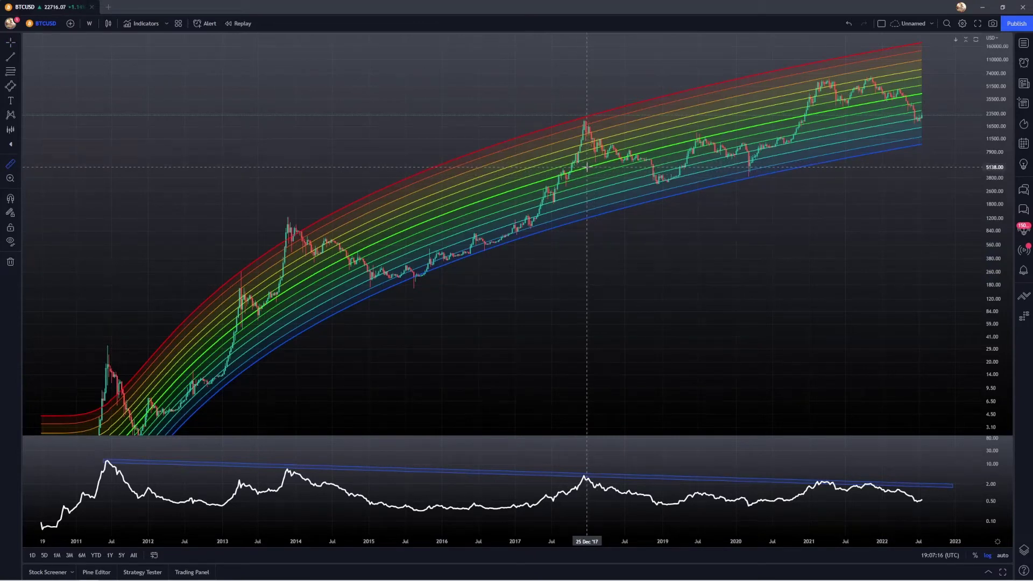
pyautogui.click(587, 167)
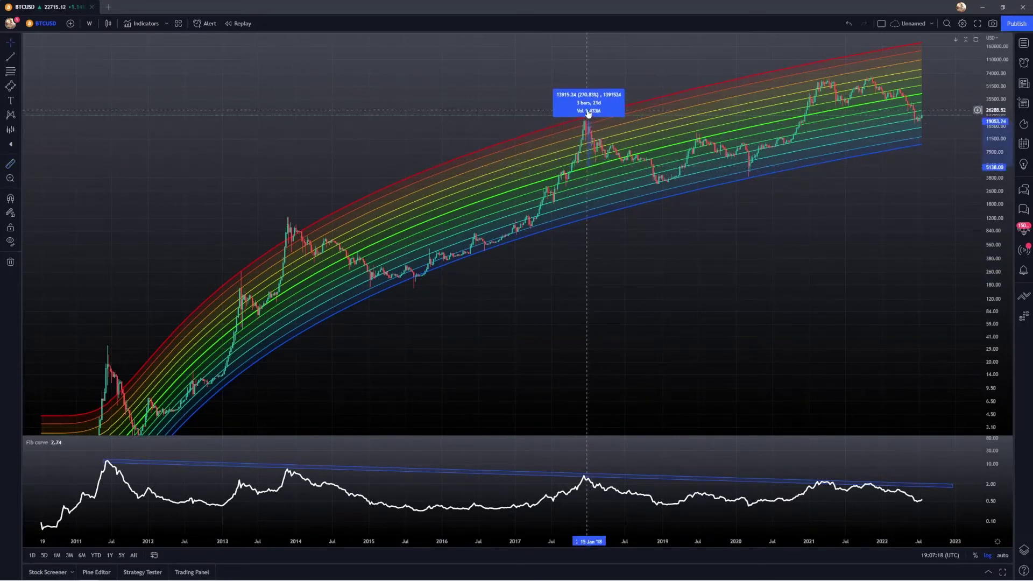
pyautogui.click(588, 113)
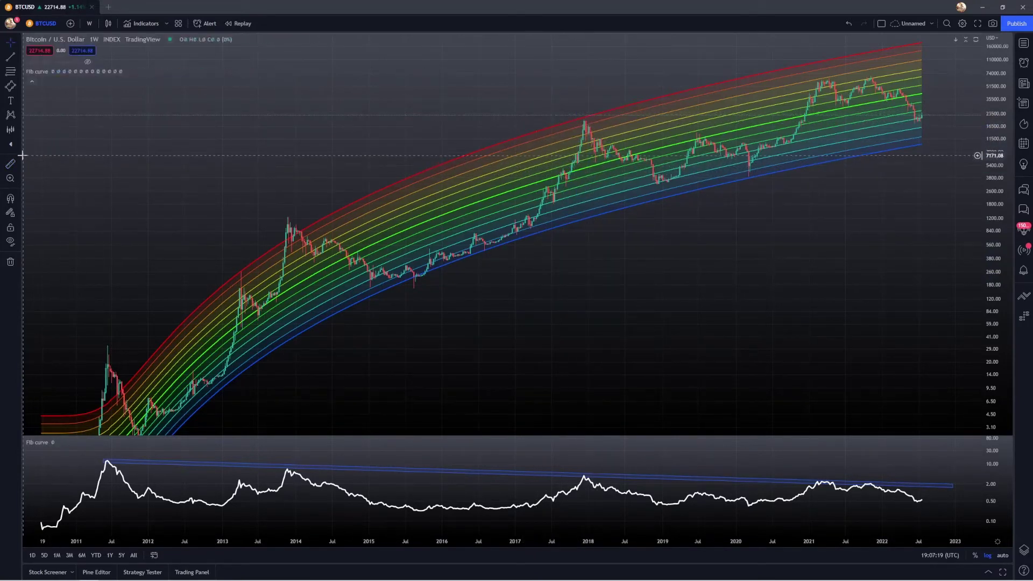
pyautogui.click(827, 111)
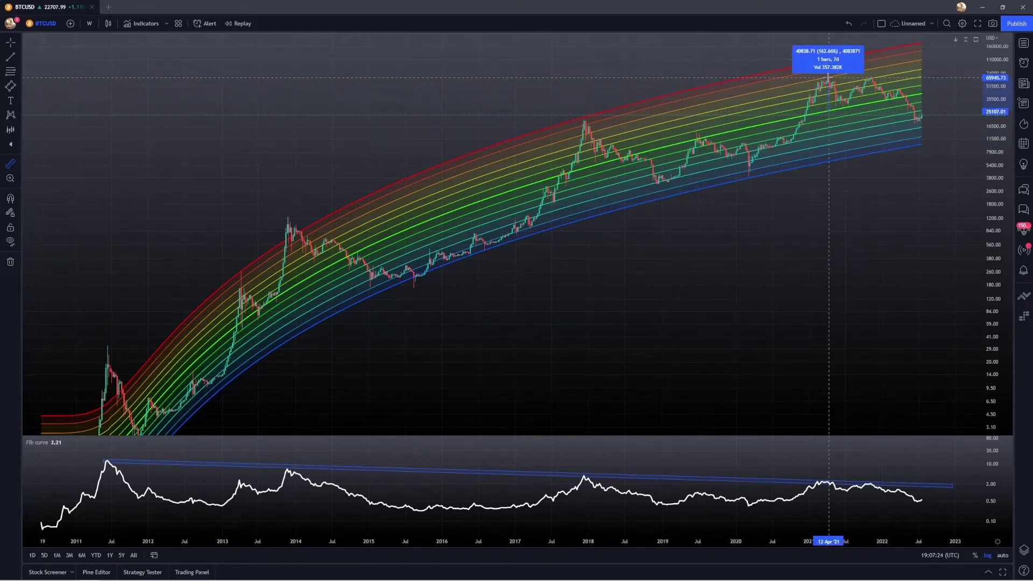
pyautogui.click(833, 74)
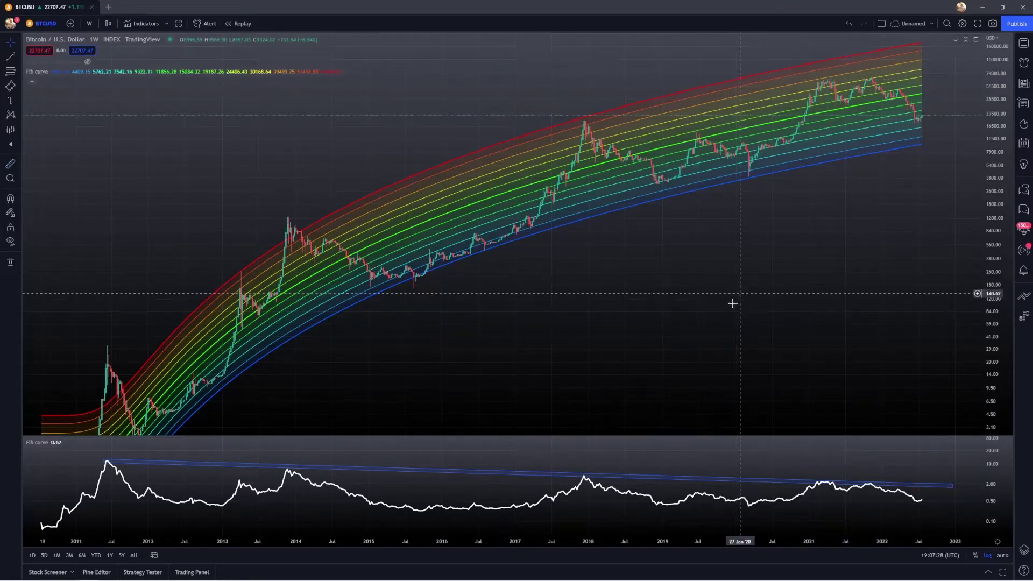
pyautogui.doubleClick(739, 438)
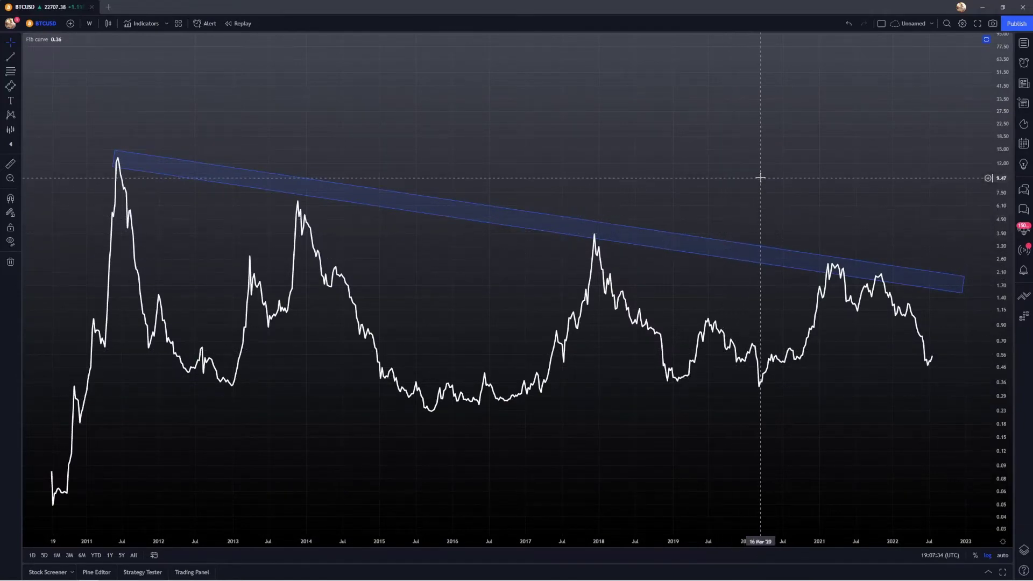
pyautogui.doubleClick(762, 161)
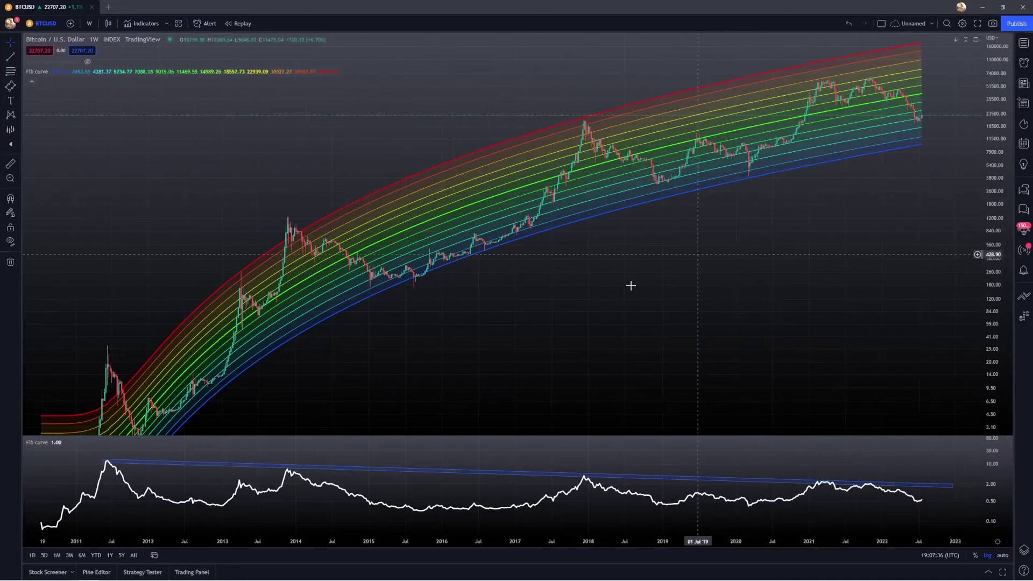
# Step: Measure the drops from the Dec '13 and Dec '17 peaks, clearing each measurement
pyautogui.click(289, 215)
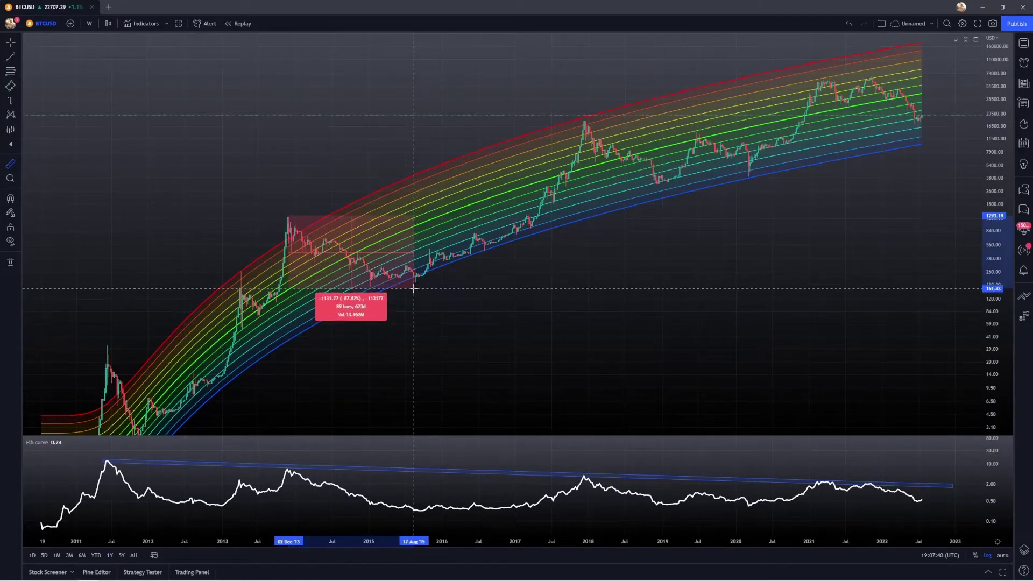
pyautogui.click(415, 290)
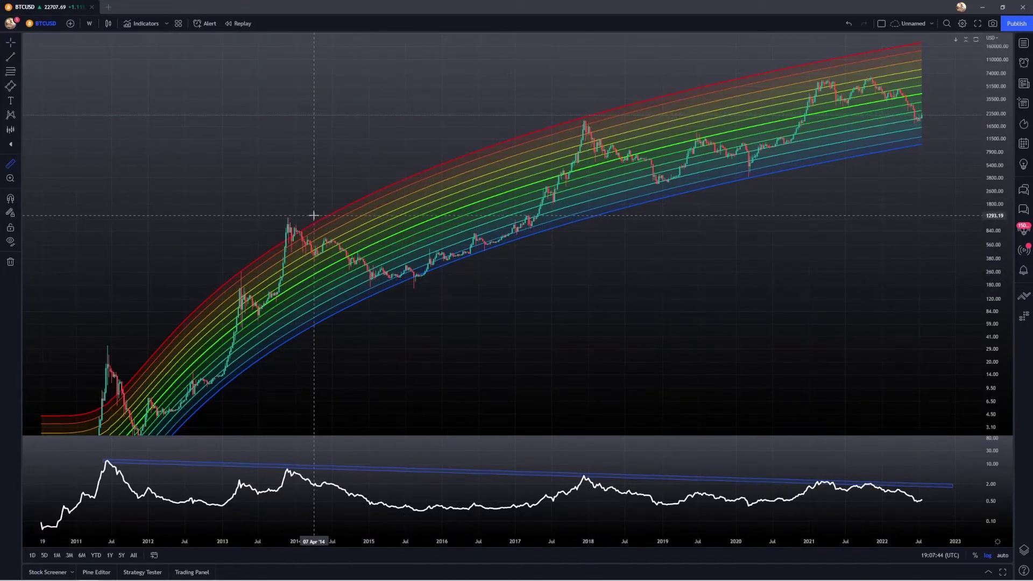
pyautogui.click(583, 118)
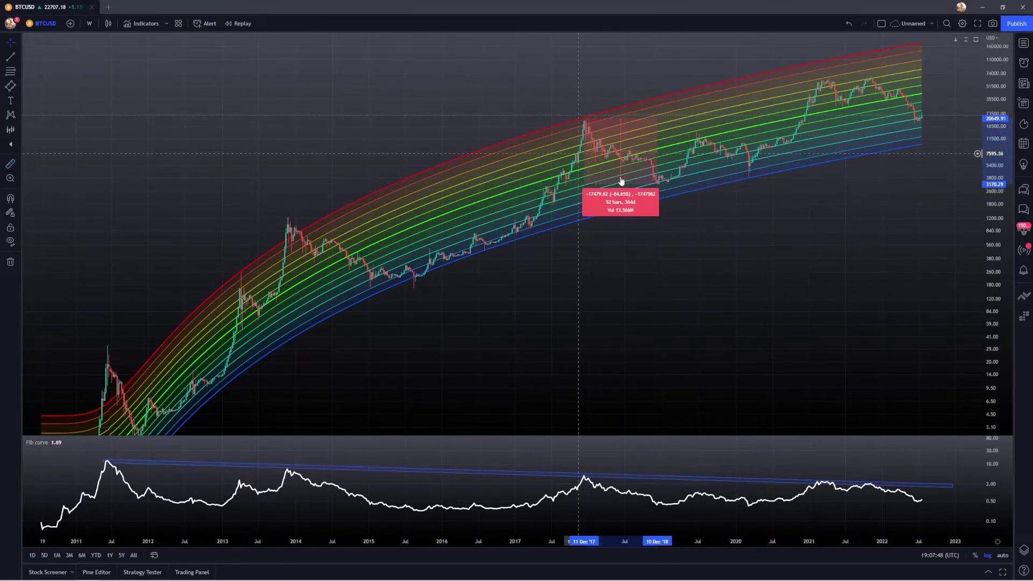
pyautogui.click(659, 263)
pyautogui.hotkey('alt', 'r')
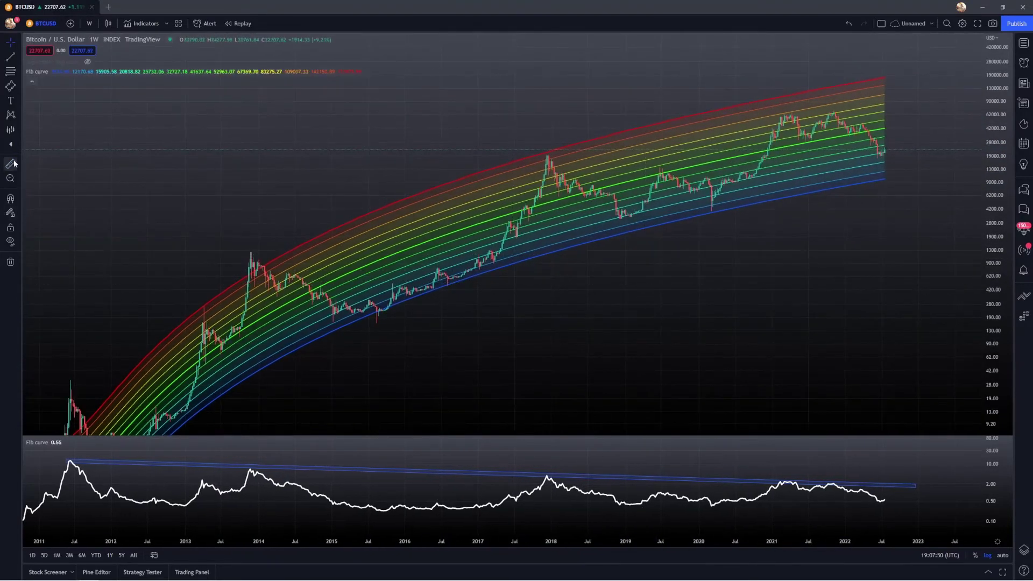
# Step: Measure the Nov '21 peak to June 2022 low drop, then start a new measure from the 2021 high
pyautogui.click(11, 163)
pyautogui.click(835, 111)
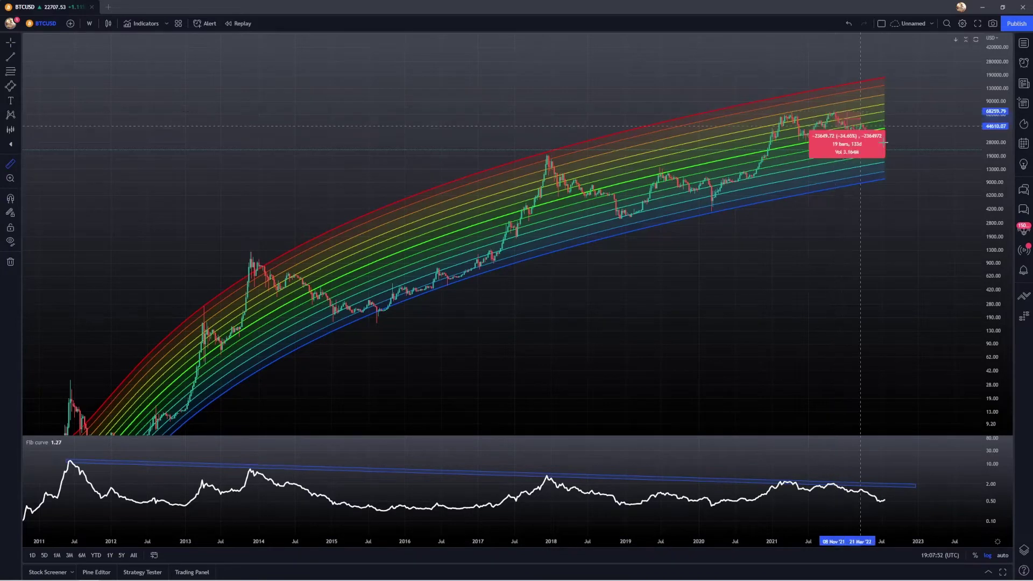
pyautogui.click(878, 158)
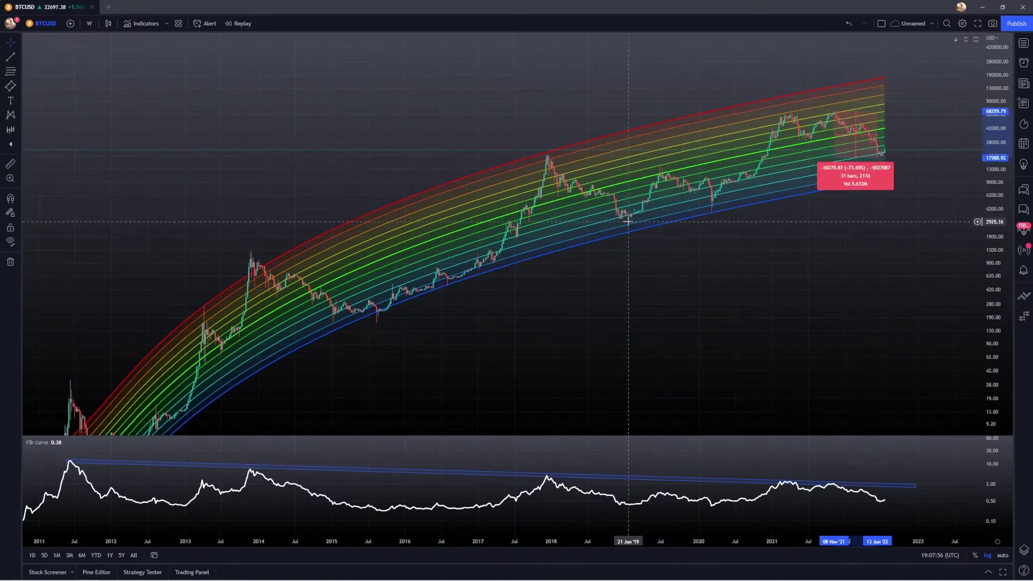
pyautogui.click(139, 191)
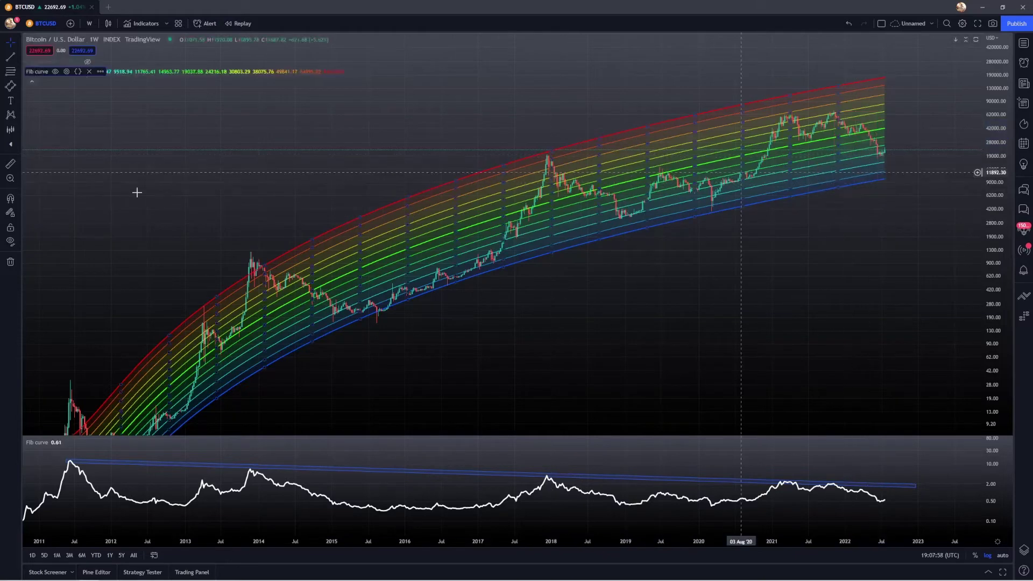
pyautogui.click(10, 163)
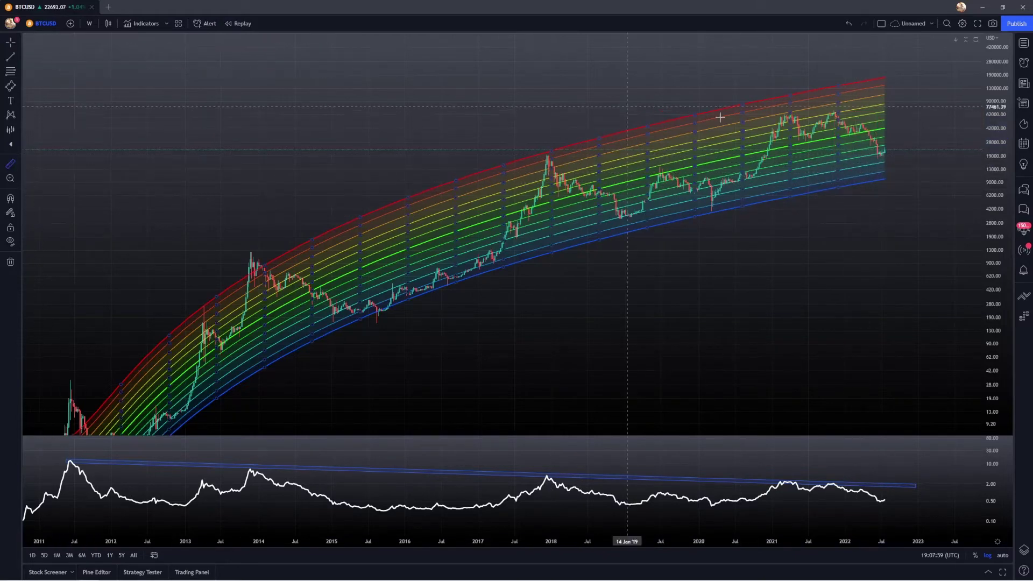
pyautogui.click(918, 112)
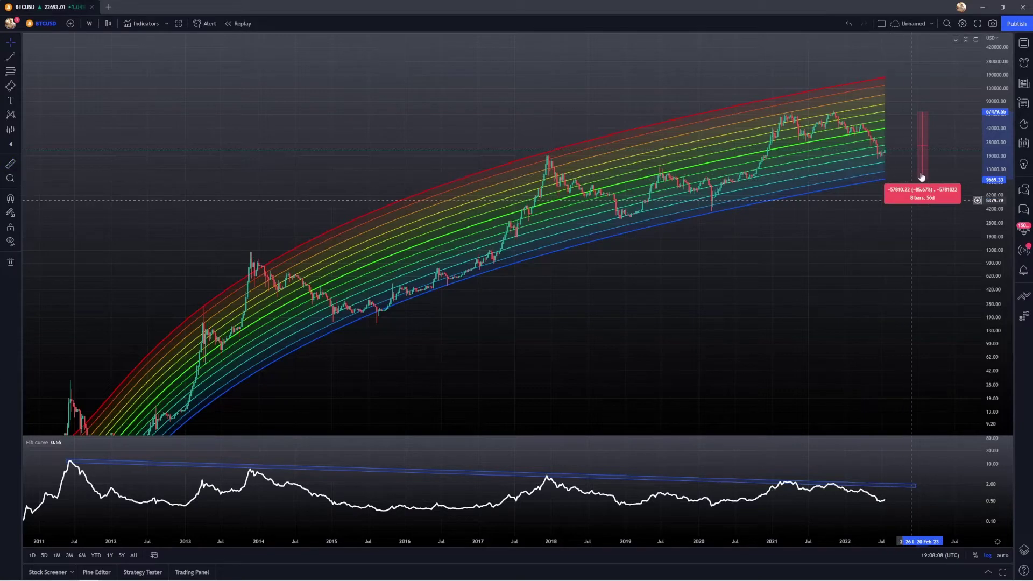
# Step: Dismiss the 85.67% drop measurement box
pyautogui.click(922, 191)
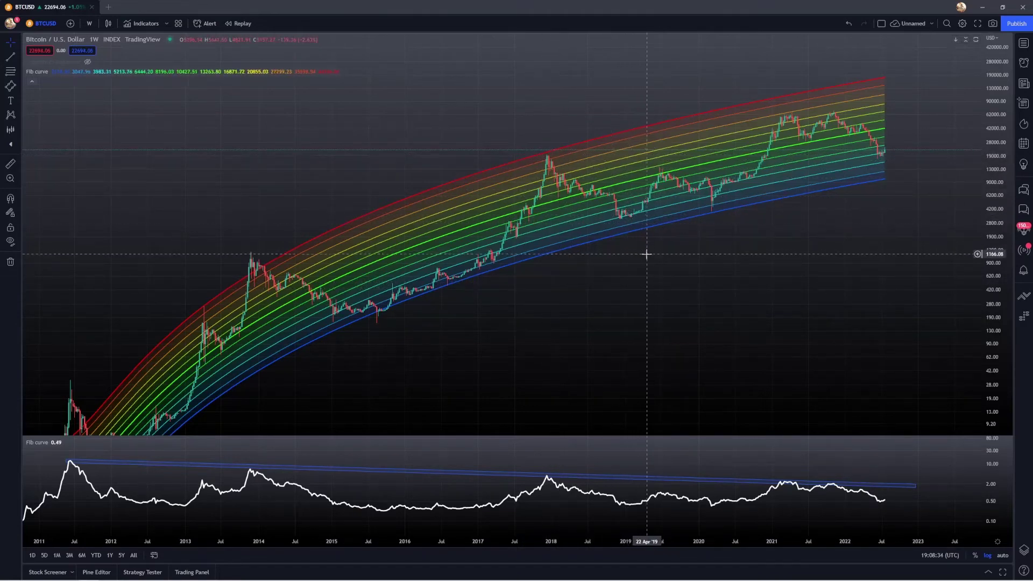
# Step: Measure the 2013 rally up to its November peak, then dismiss it
pyautogui.moveTo(646, 253); pyautogui.dragTo(655, 254)
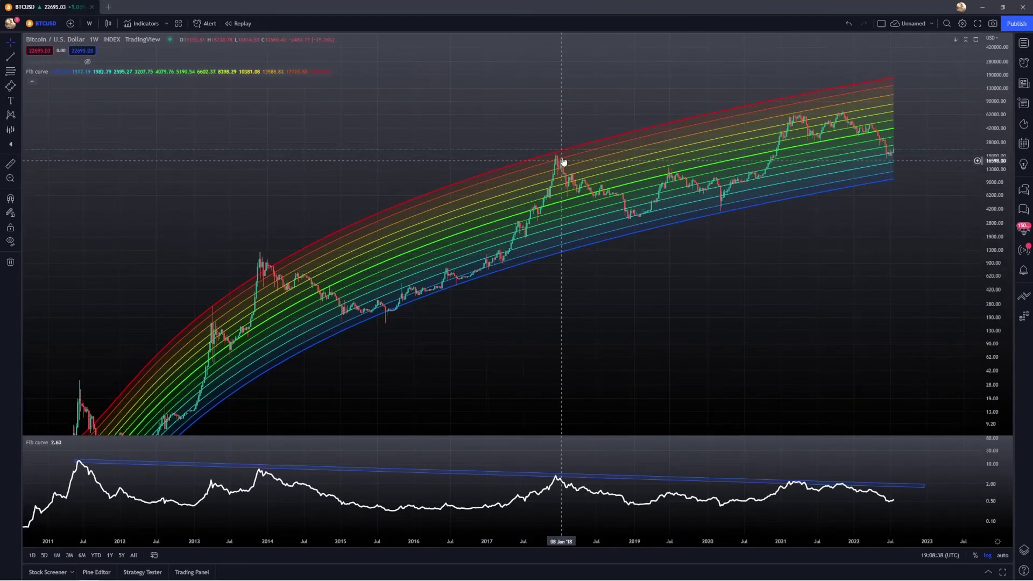
pyautogui.moveTo(495, 295); pyautogui.dragTo(515, 207)
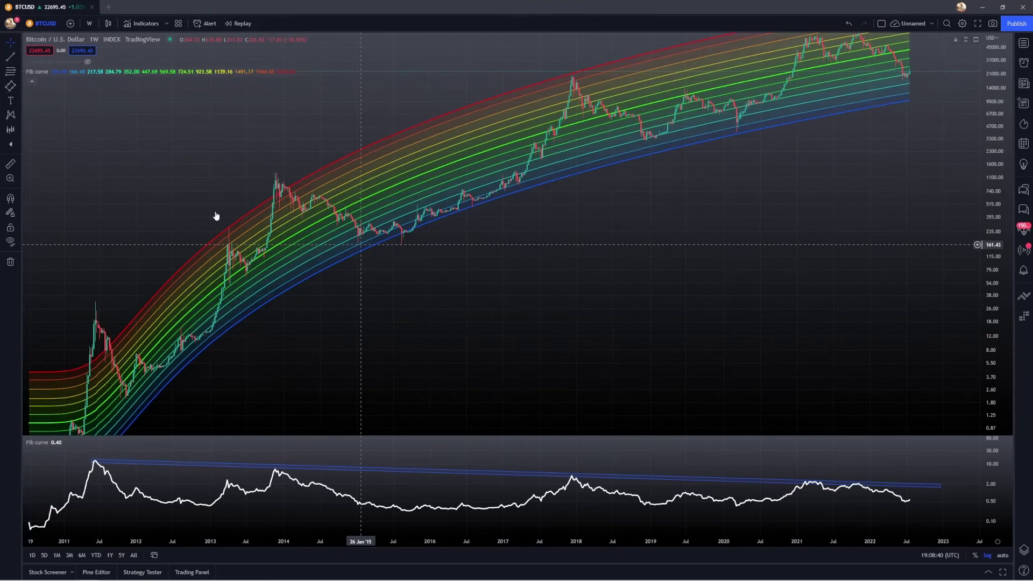
pyautogui.click(10, 163)
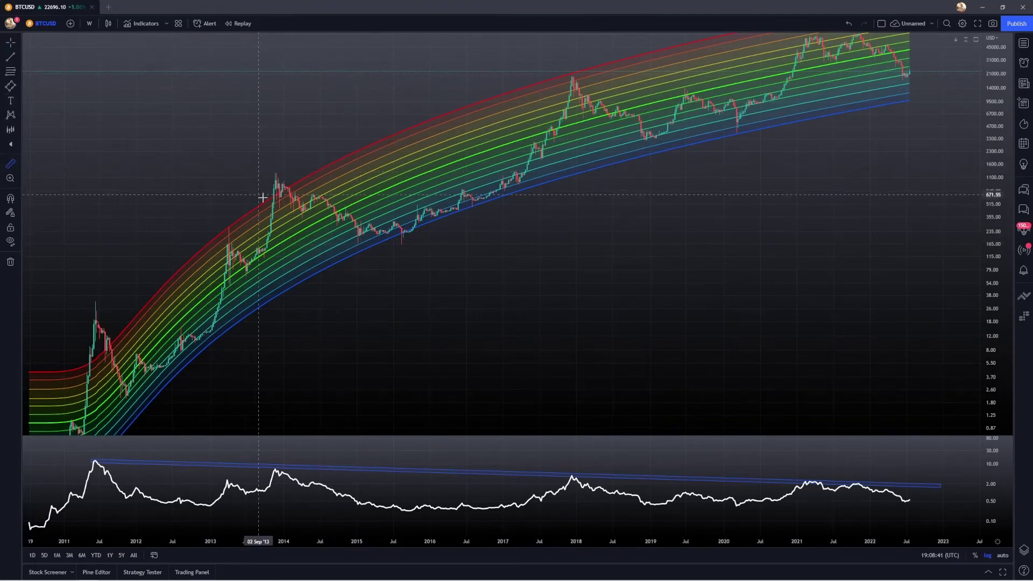
pyautogui.click(211, 332)
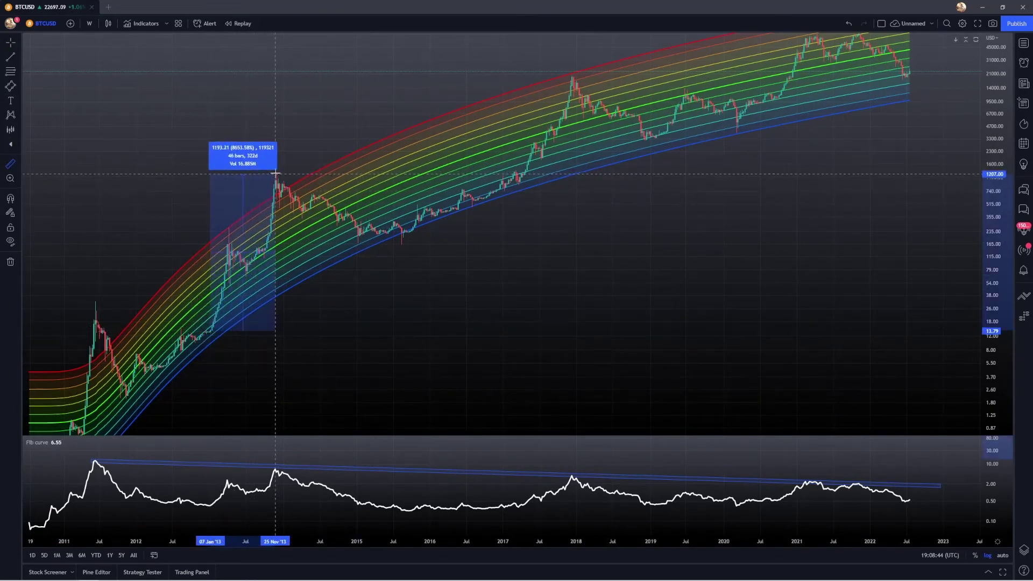
pyautogui.click(275, 174)
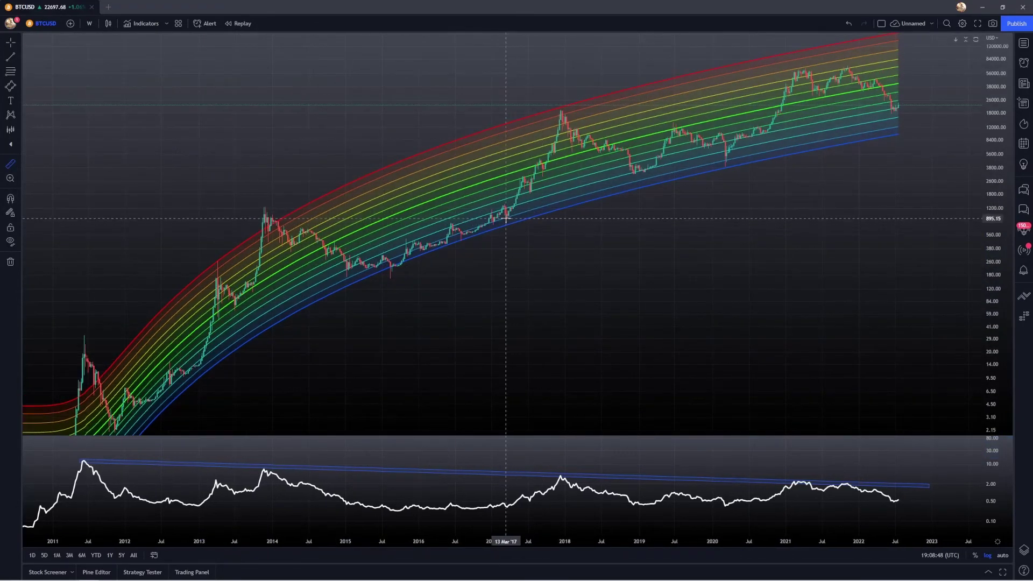
# Step: Measure the 2017 rally and the October 2020–February 2021 rally, dismissing each measurement
pyautogui.click(506, 218)
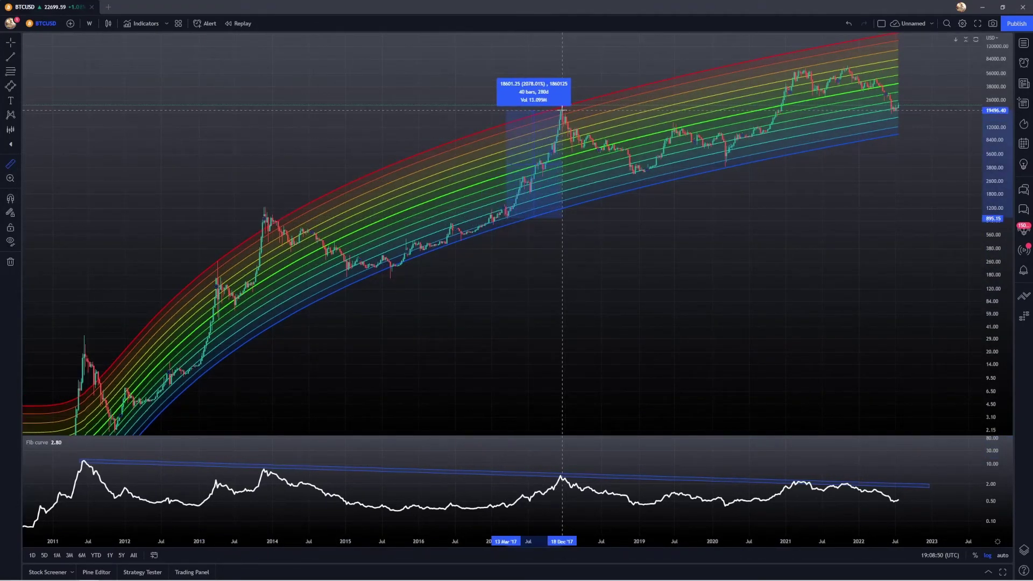
pyautogui.click(563, 109)
pyautogui.moveTo(594, 131); pyautogui.dragTo(671, 244)
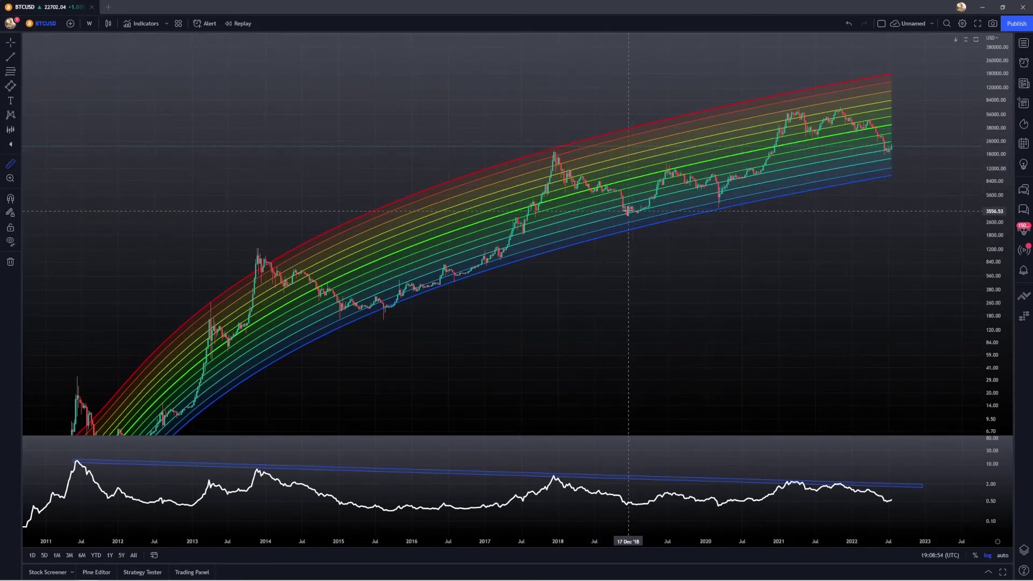
pyautogui.click(760, 173)
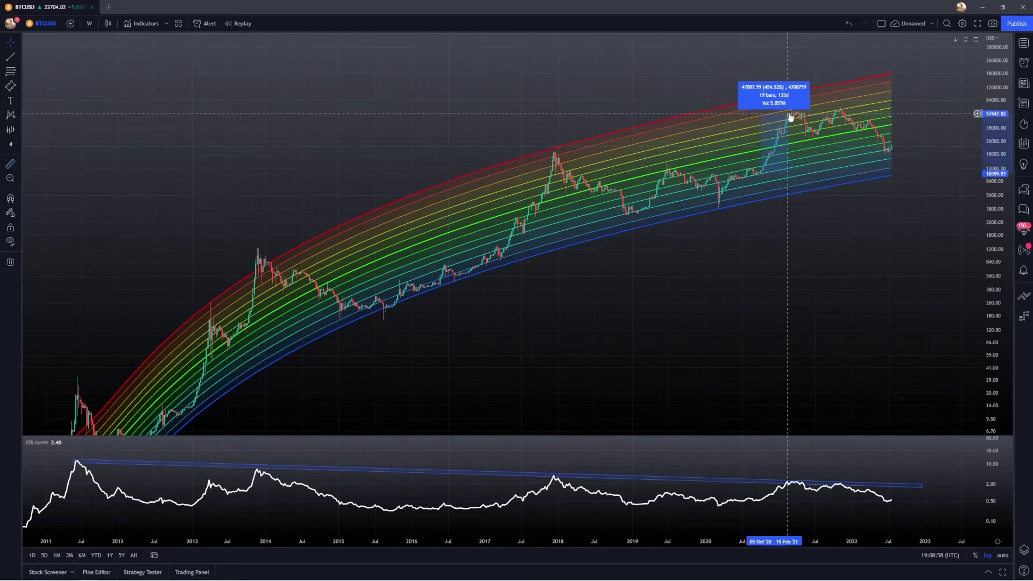
pyautogui.click(773, 92)
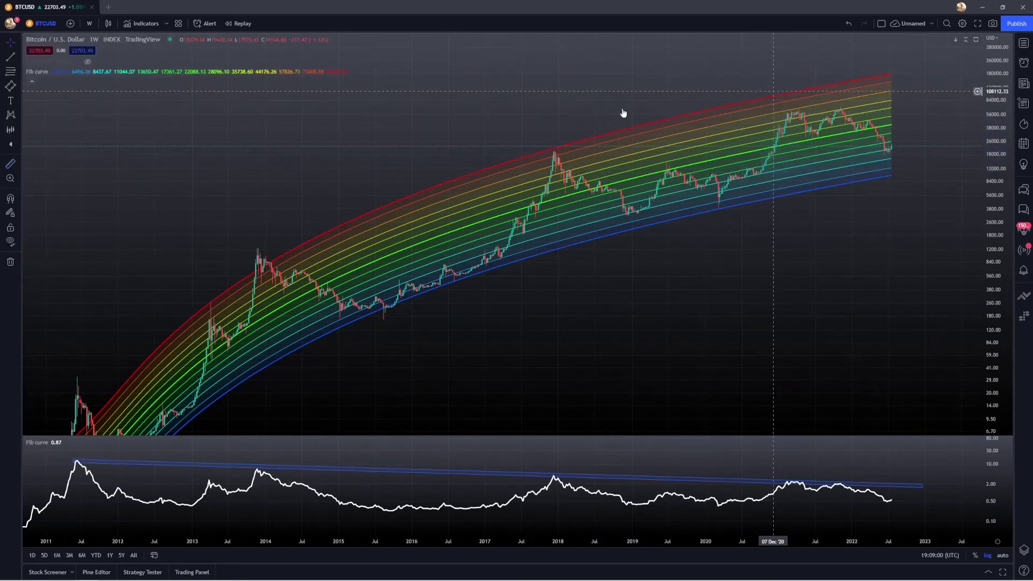
pyautogui.click(718, 208)
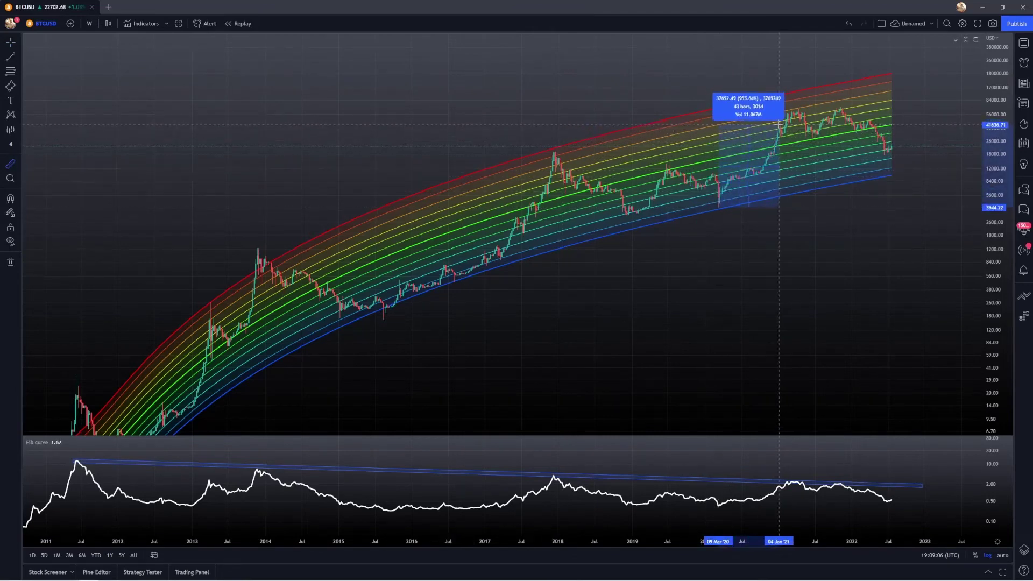
pyautogui.click(755, 106)
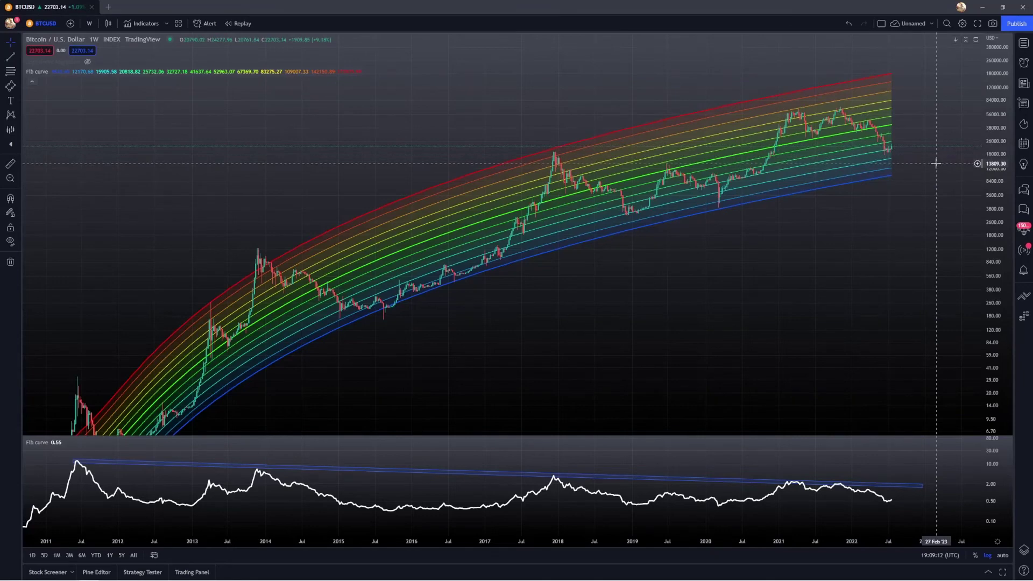
# Step: Maximise the Fib curve pane and draw a parallel channel along the lows from late 2014 to mid-2023
pyautogui.doubleClick(866, 441)
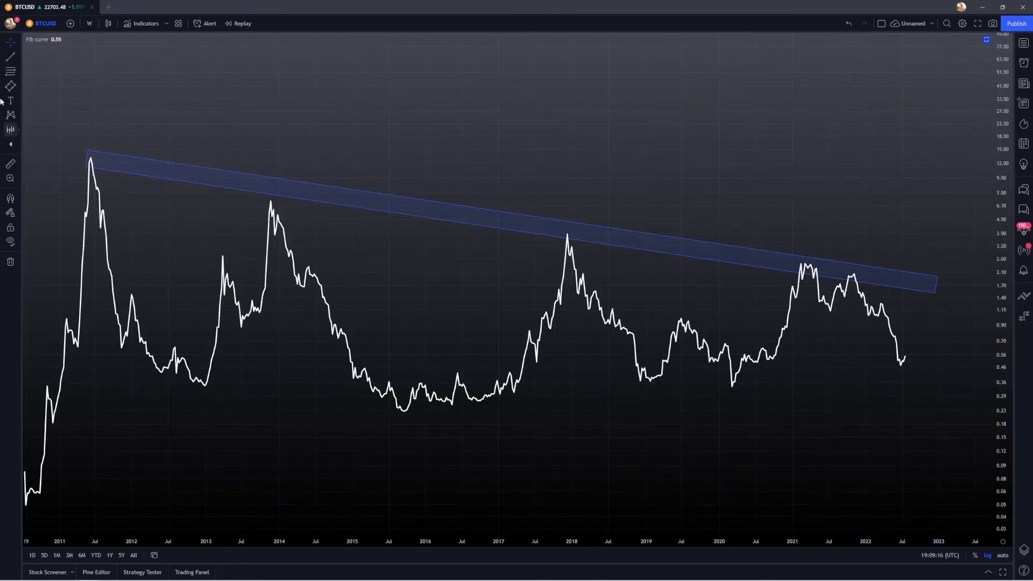
pyautogui.click(11, 86)
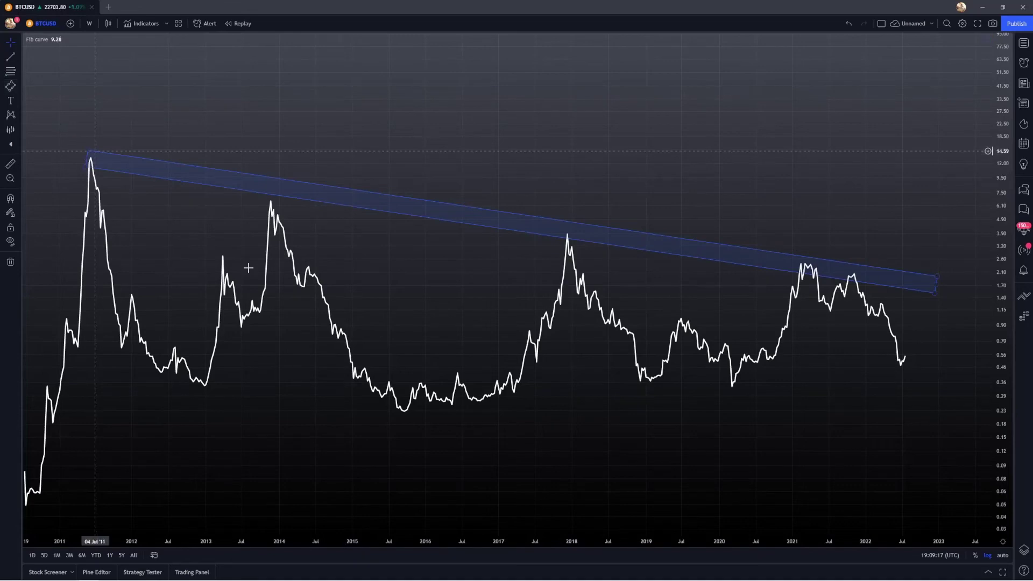
pyautogui.click(343, 413)
pyautogui.click(972, 365)
pyautogui.click(972, 375)
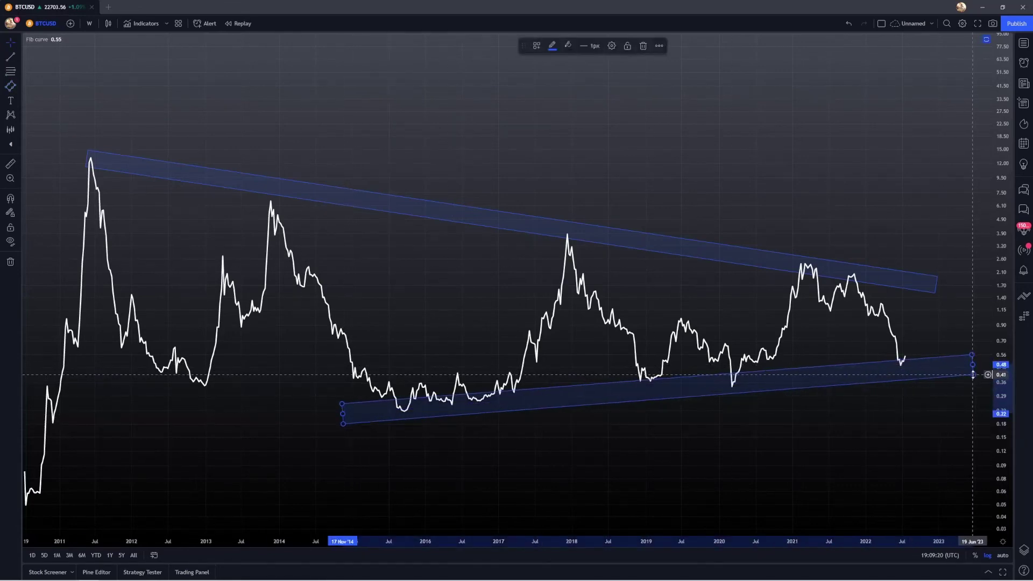
# Step: Recolour the new parallel channel green
pyautogui.click(553, 46)
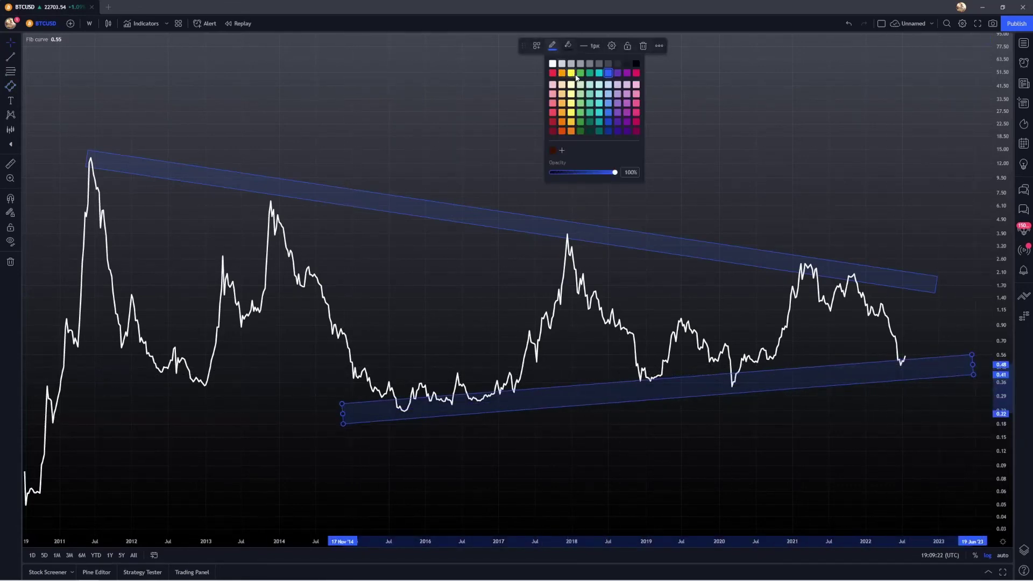
pyautogui.click(568, 46)
pyautogui.click(596, 85)
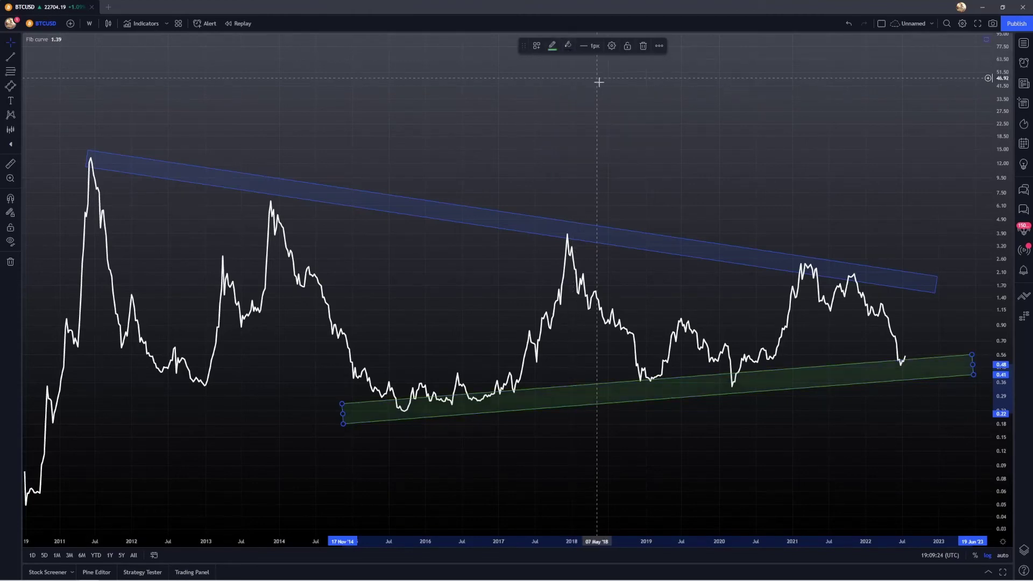
pyautogui.click(650, 133)
# Step: Zoom out and draw a horizontal trend line near the 1.03 level
pyautogui.scroll(-5, 830, 249)
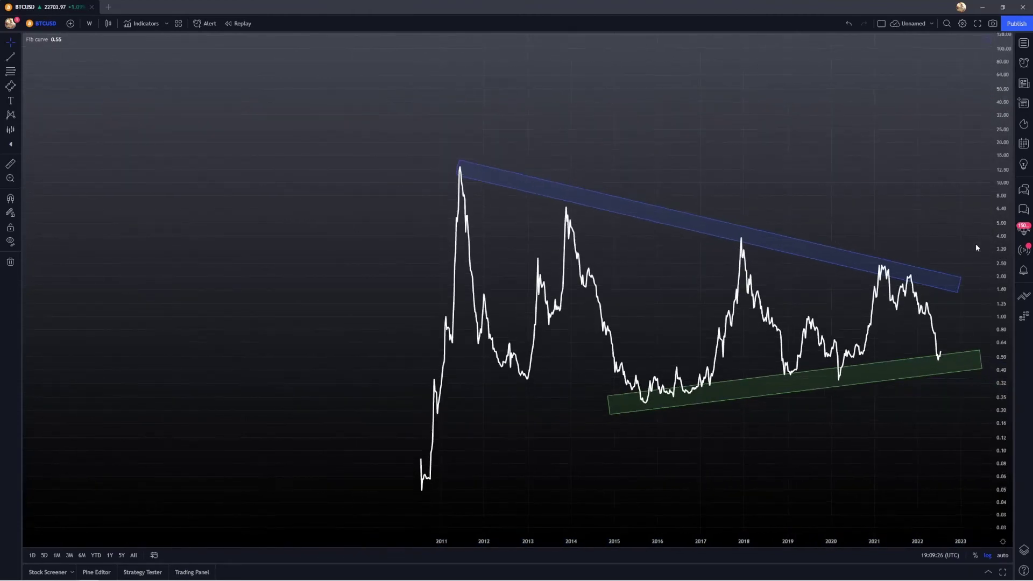
pyautogui.scroll(-3, 917, 216)
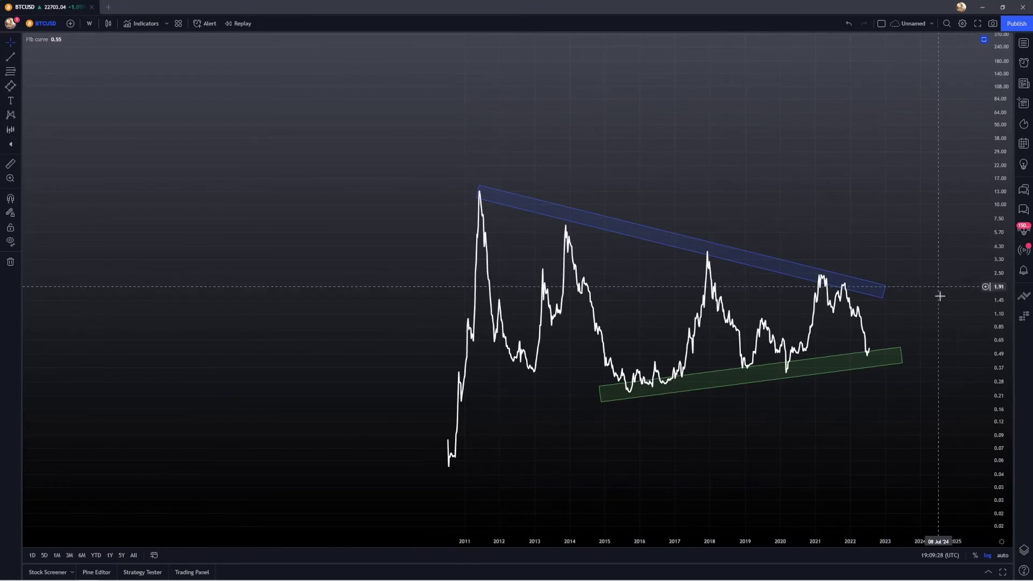
pyautogui.click(14, 58)
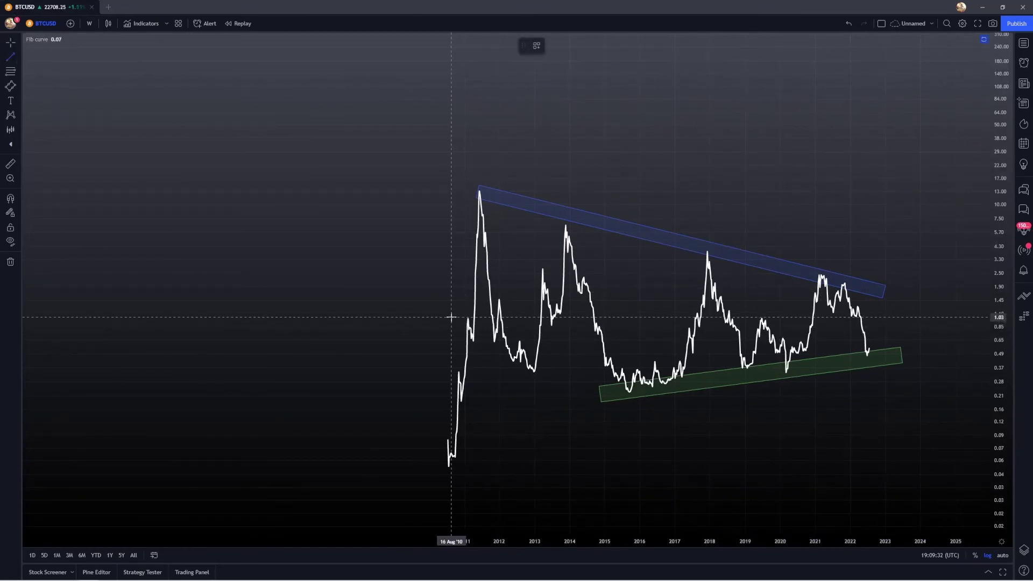
pyautogui.moveTo(451, 318); pyautogui.dragTo(978, 317)
# Step: Extend the blue channel toward 2025 and the green channel toward 2026 so they converge
pyautogui.moveTo(897, 353); pyautogui.dragTo(813, 353)
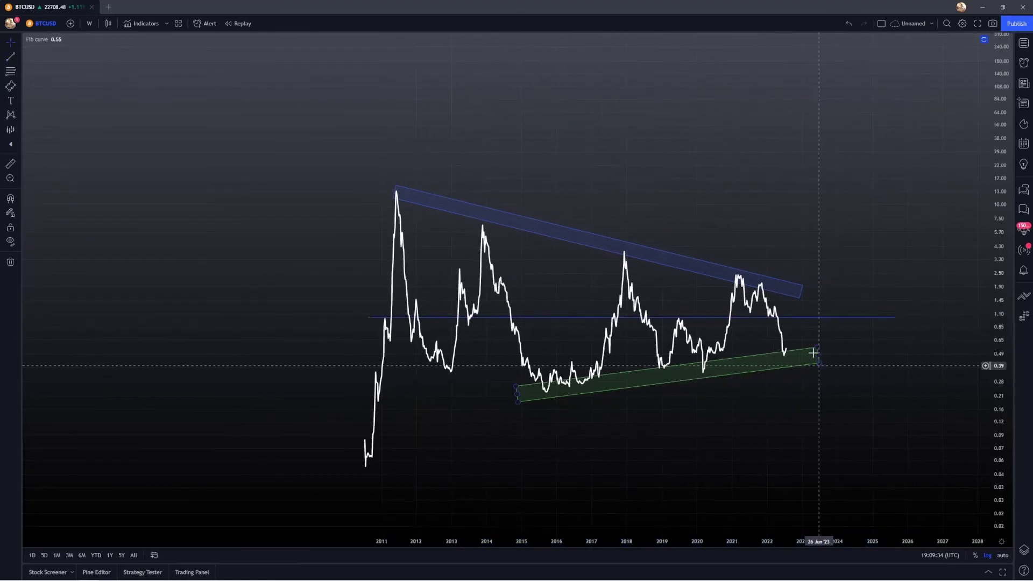
pyautogui.moveTo(803, 286); pyautogui.dragTo(906, 321)
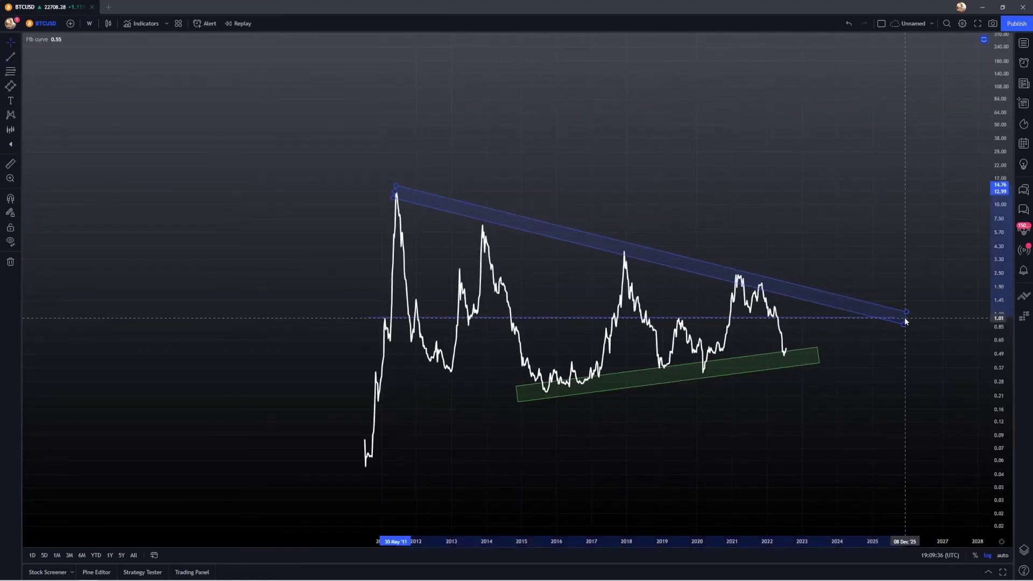
pyautogui.moveTo(818, 353); pyautogui.dragTo(920, 325)
pyautogui.click(907, 284)
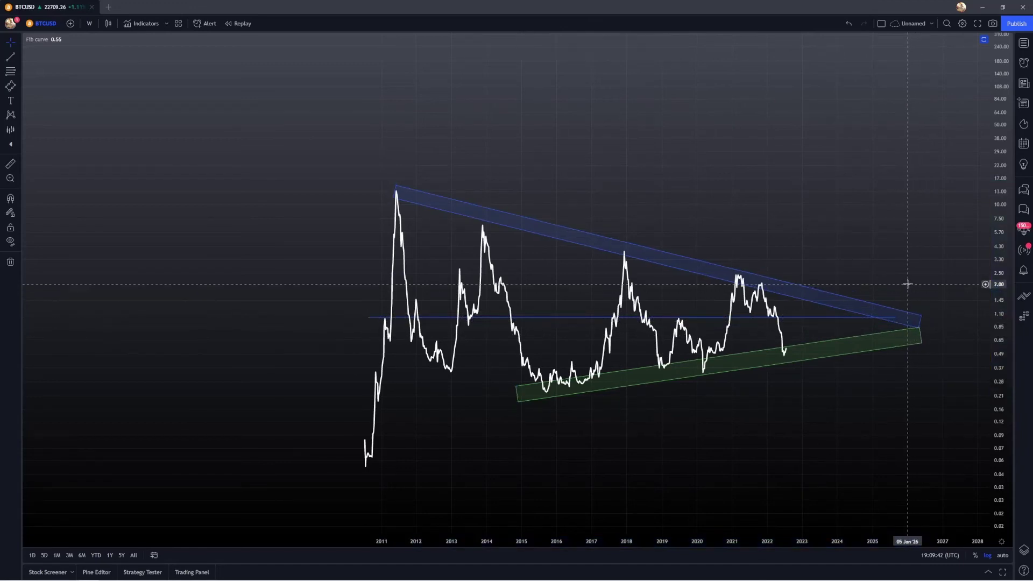